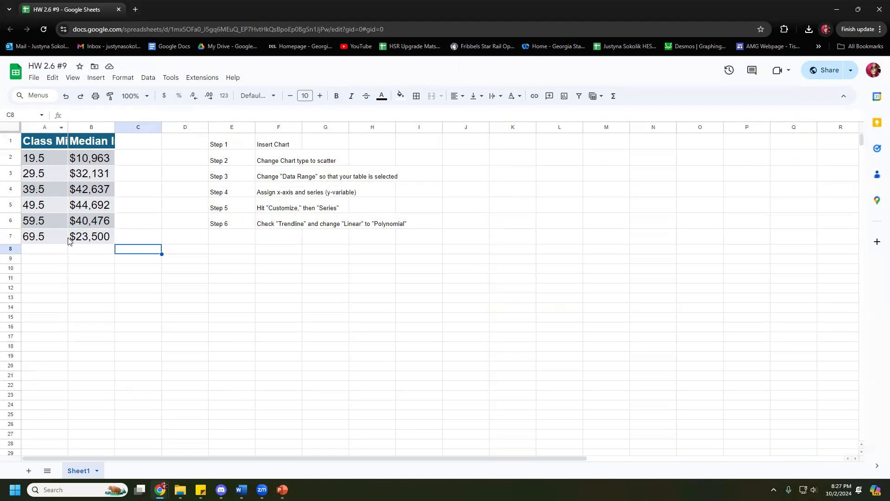
Step: Select cell C7 just below the Class Midpoint and Median Income table
left_click(131, 242)
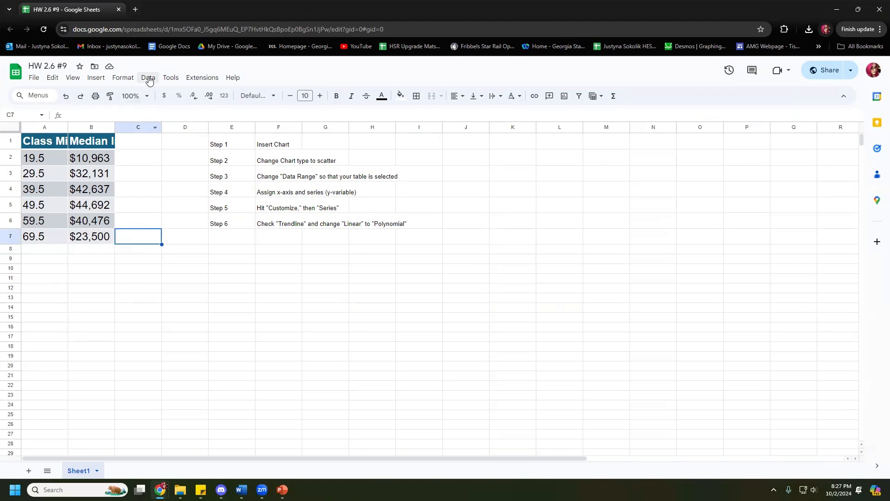
Step: Insert a chart from the table and move it below the steps list
left_click(95, 79)
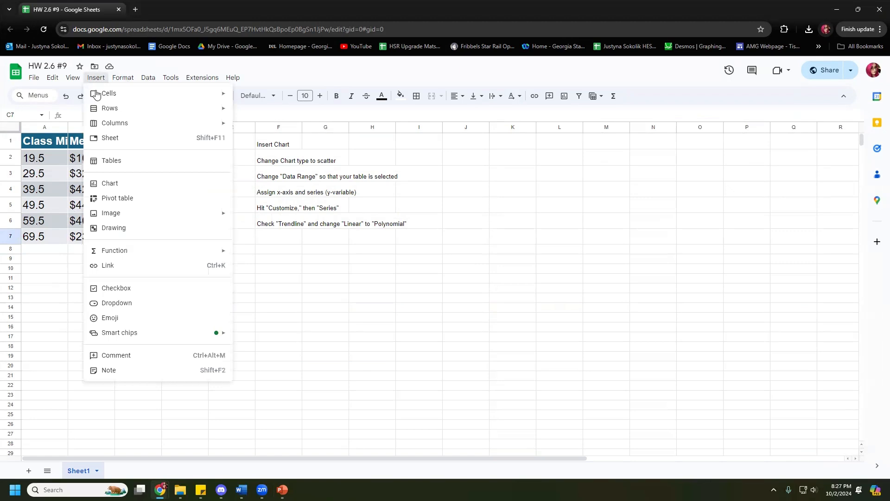
left_click(118, 183)
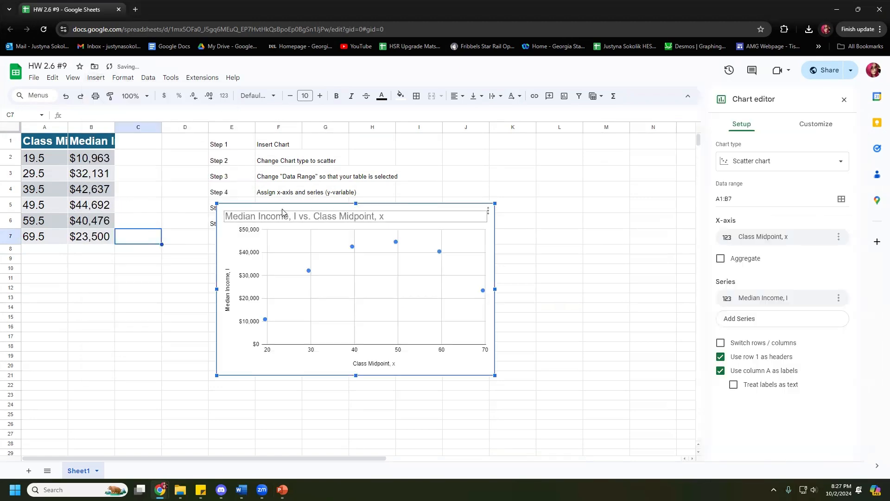
left_click_drag(387, 211, 407, 251)
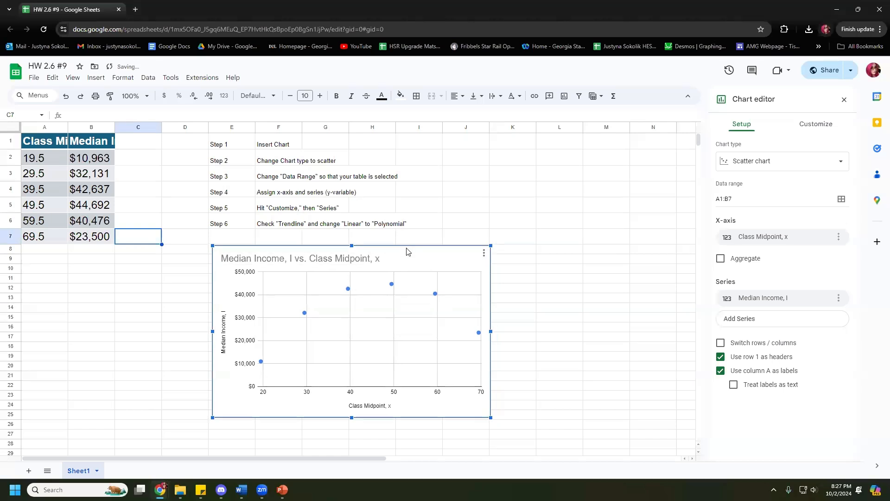
Step: Keep the Scatter chart type and set the chart's data range to A1:B7
left_click(735, 165)
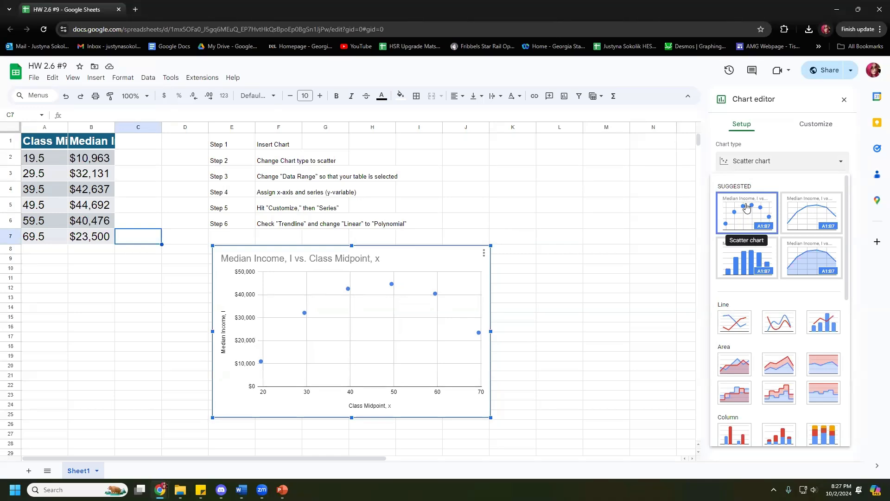
scroll(758, 210, "down", 4)
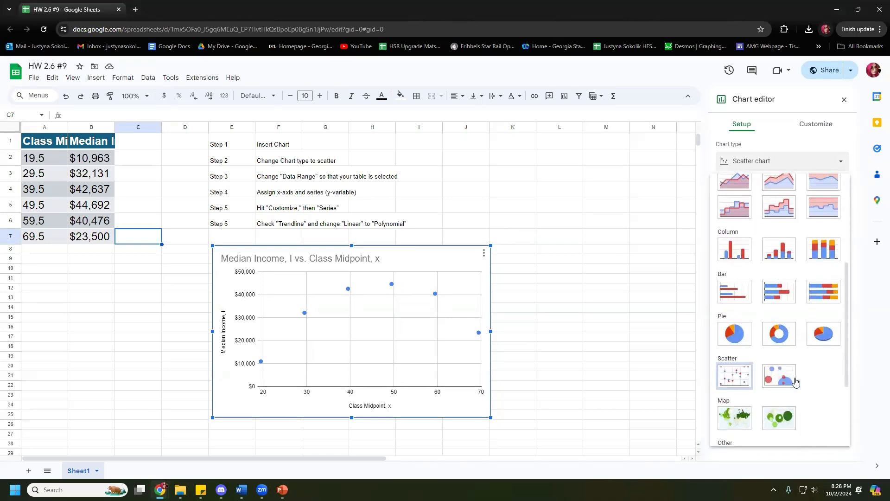
scroll(783, 380, "up", 5)
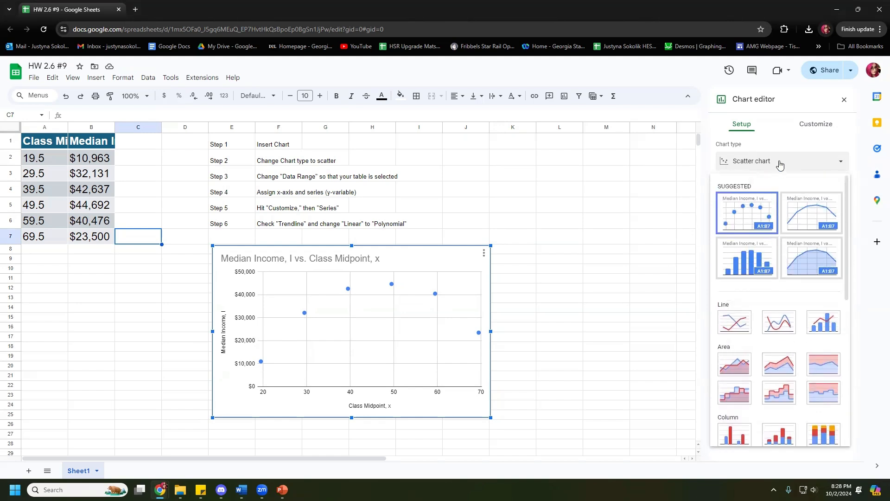
left_click(736, 205)
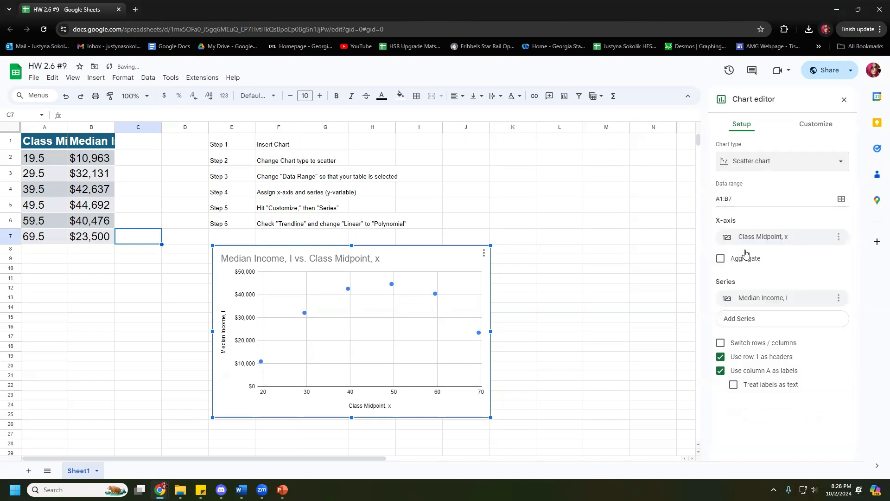
left_click(841, 199)
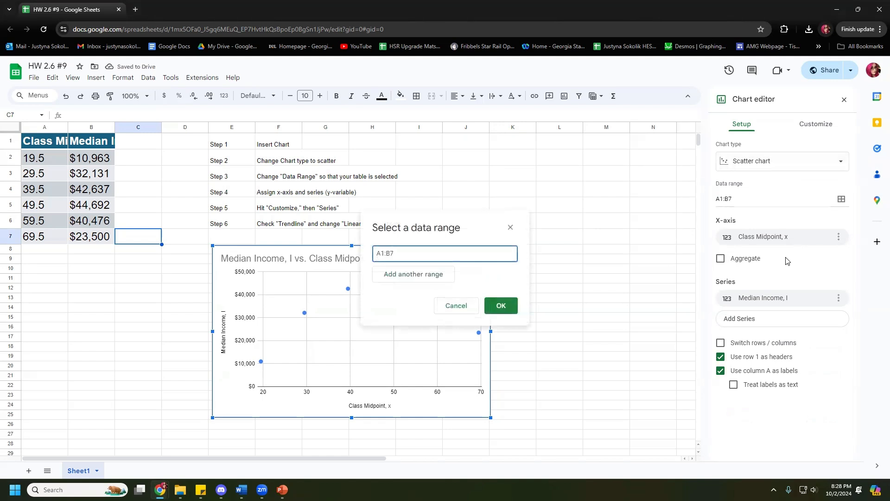
left_click_drag(55, 144, 93, 237)
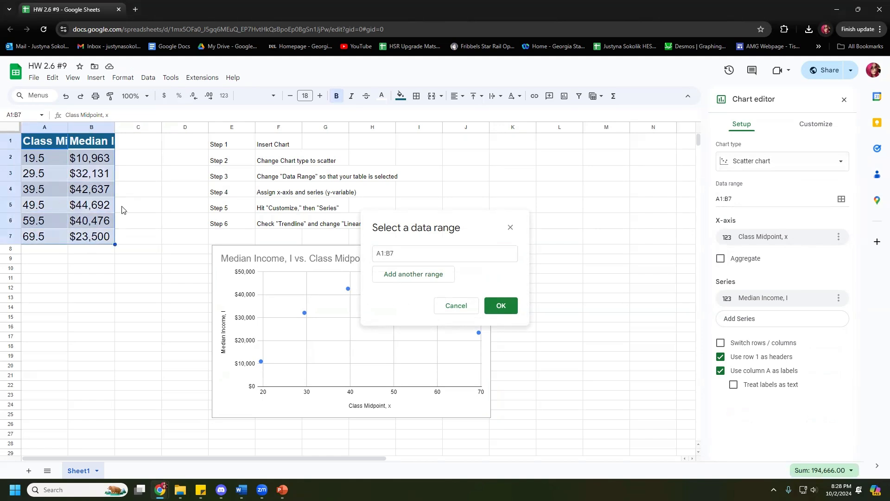
left_click(501, 305)
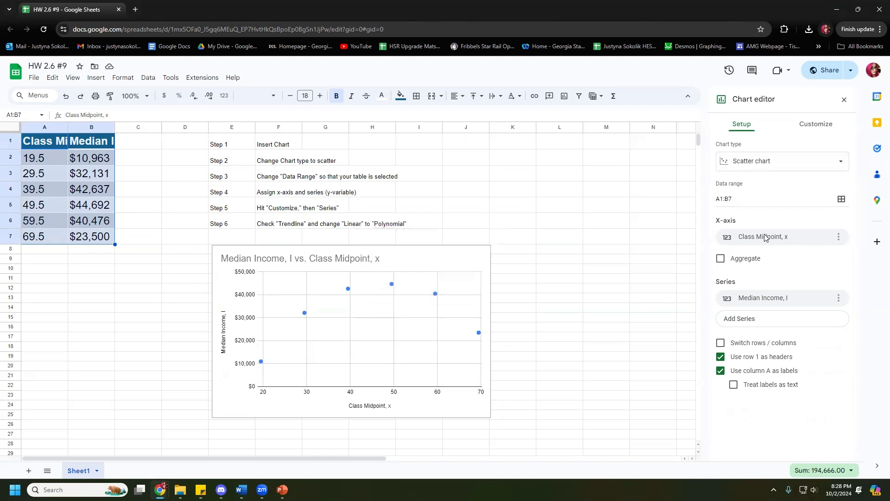
Step: Set the chart's X-axis to Class Midpoint, x
left_click(798, 237)
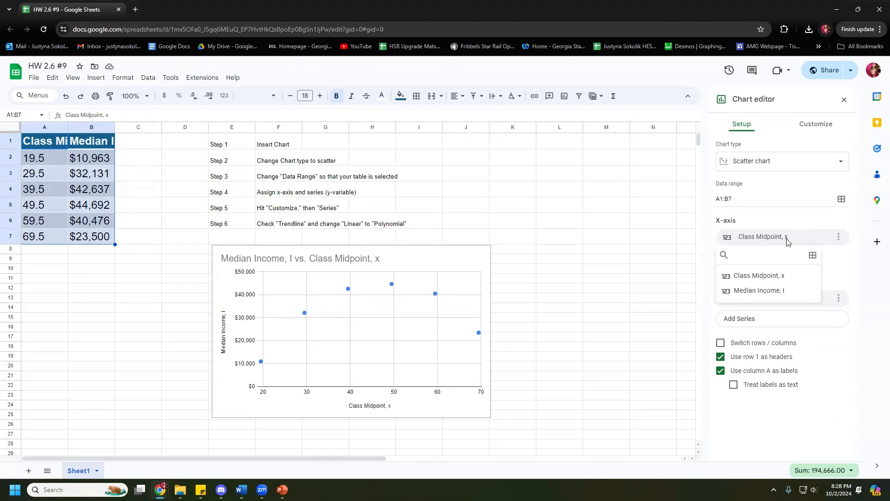
left_click(791, 241)
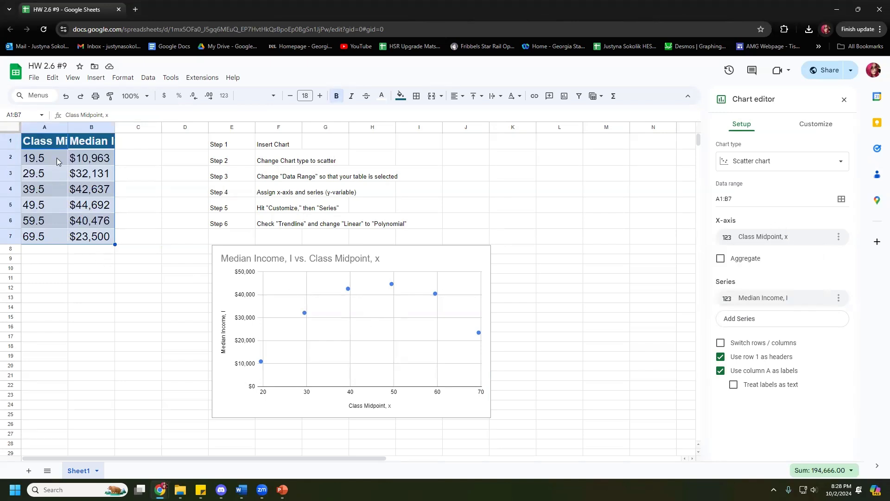
left_click(786, 239)
left_click(751, 274)
left_click(789, 243)
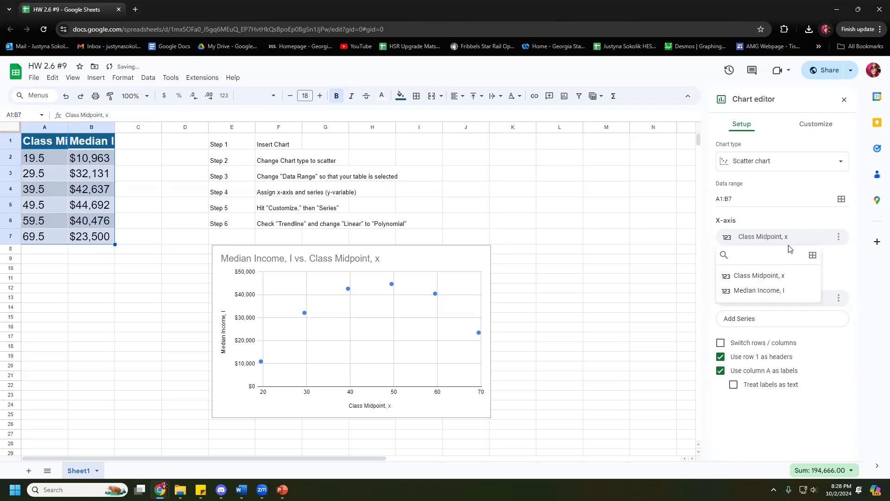
left_click(753, 278)
Step: Keep Median Income, I as the series and shift the chart slightly right
left_click(791, 301)
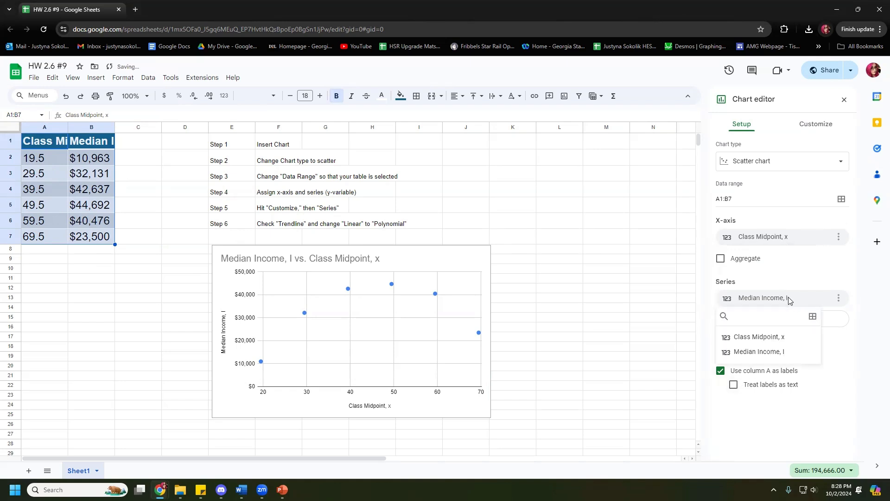
left_click(726, 285)
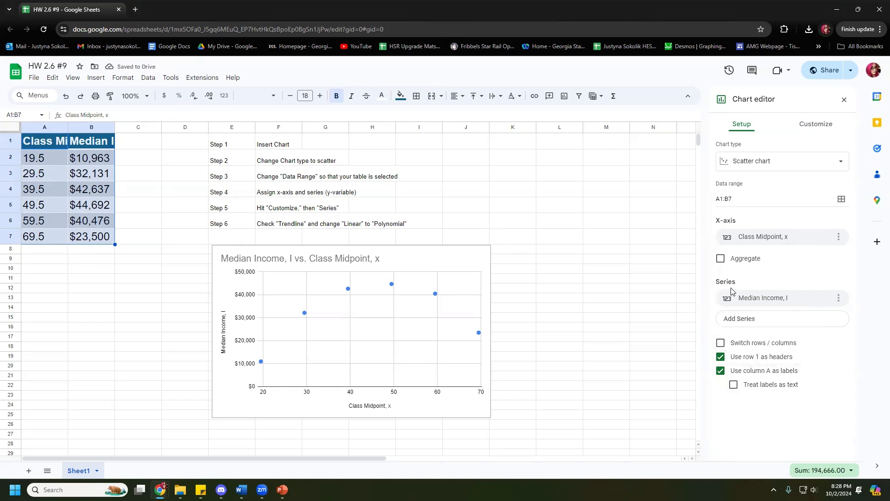
left_click(746, 299)
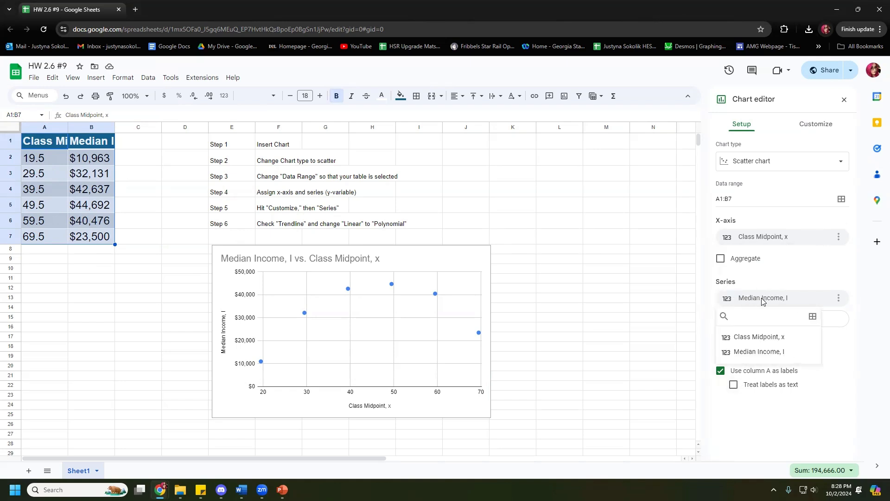
left_click(766, 353)
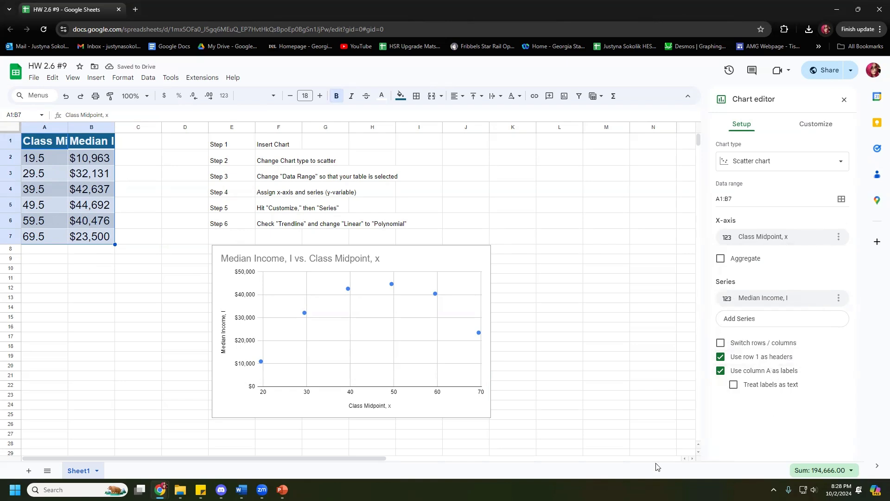
left_click_drag(436, 251, 504, 256)
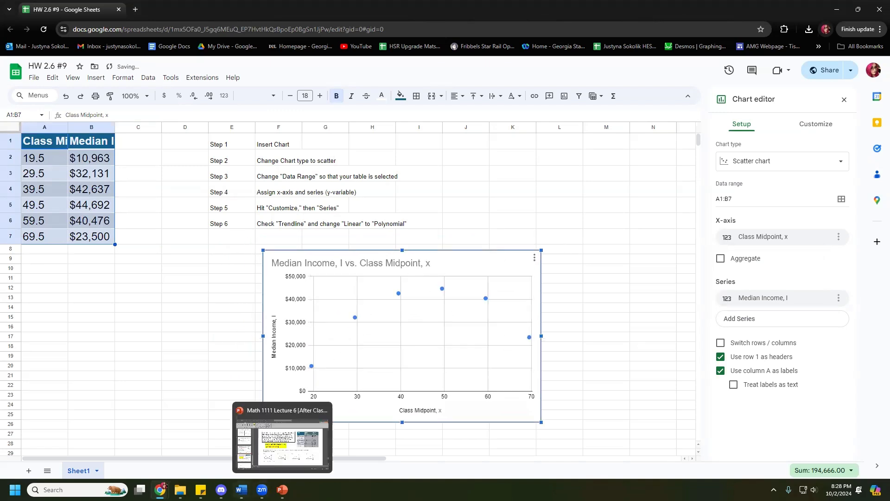
Step: Highlight answer C on lecture slide 17 in yellow
mouse_move(241, 489)
left_click(282, 489)
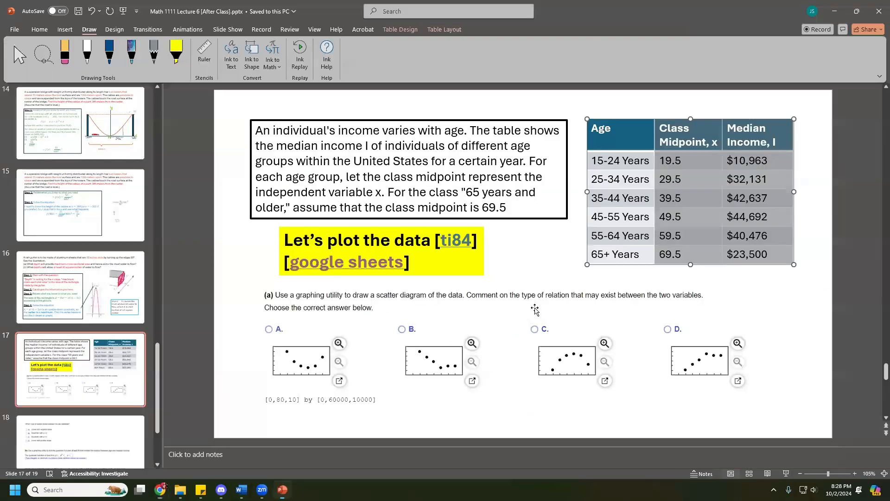
left_click(176, 52)
mouse_move(536, 329)
left_mouse_down()
mouse_move(531, 338)
mouse_move(538, 324)
left_mouse_up()
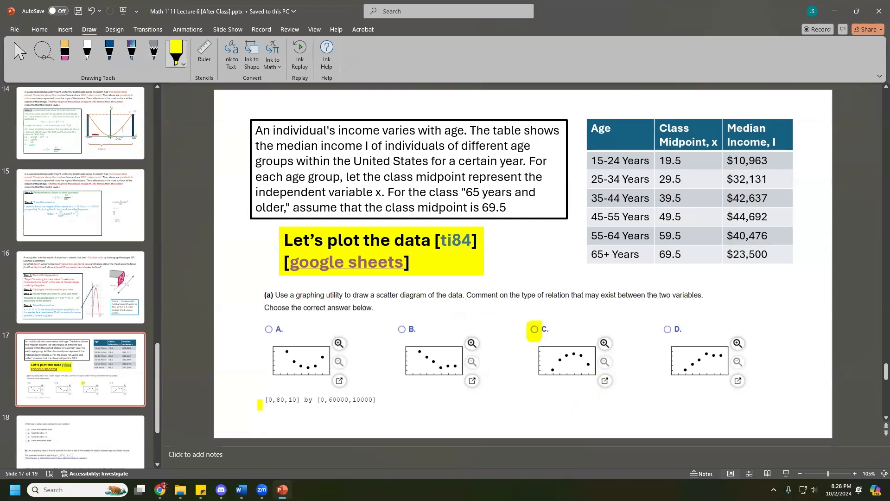
key("Escape")
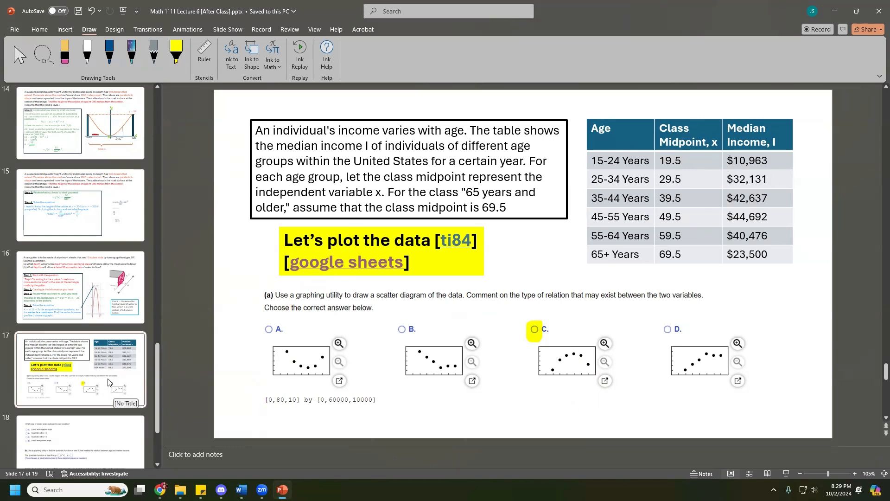
Step: Go to slide 18's follow-up questions, then minimize PowerPoint
scroll(112, 383, "down", 1)
left_click(94, 381)
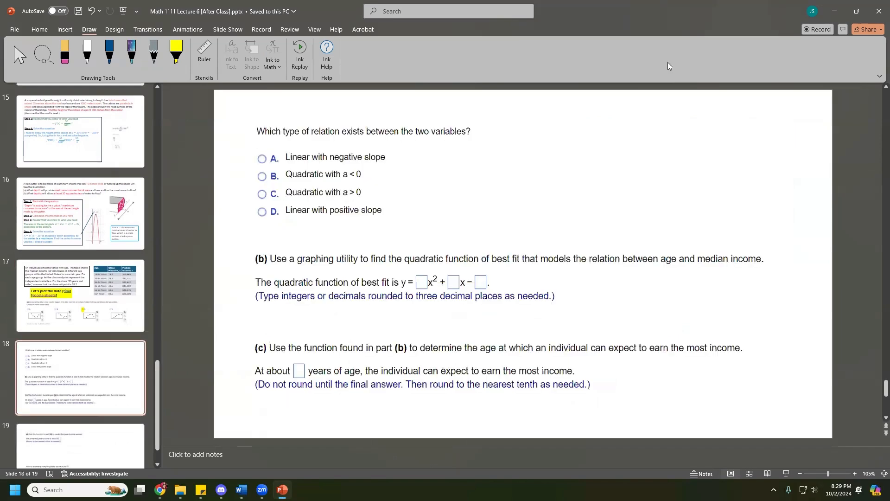
left_click(834, 11)
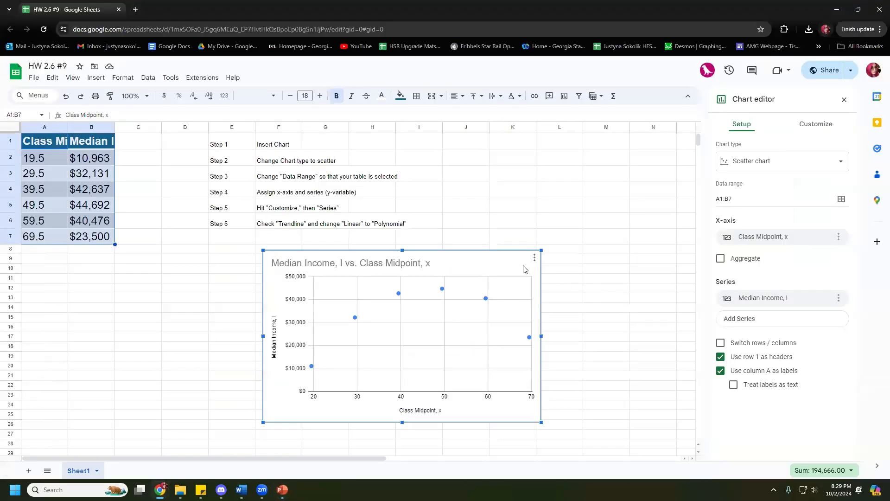
Step: Select the scatter chart and show its Customize options in the Chart editor
left_click(508, 258)
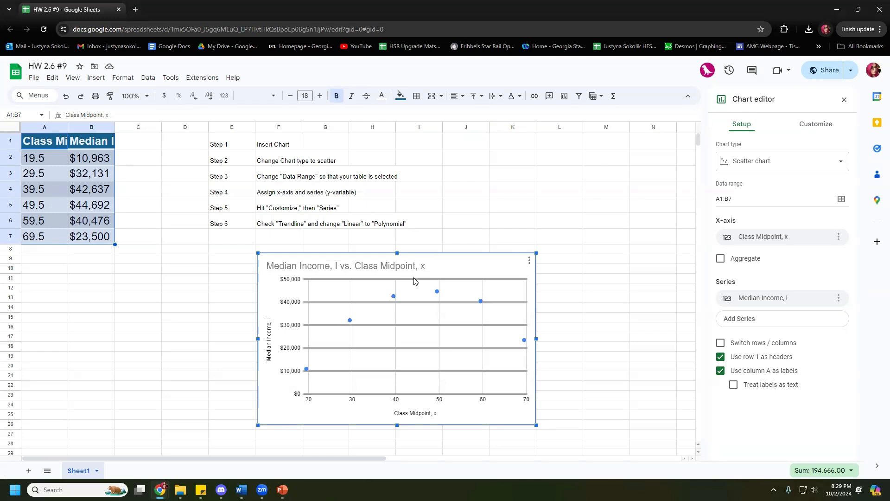
left_click(825, 131)
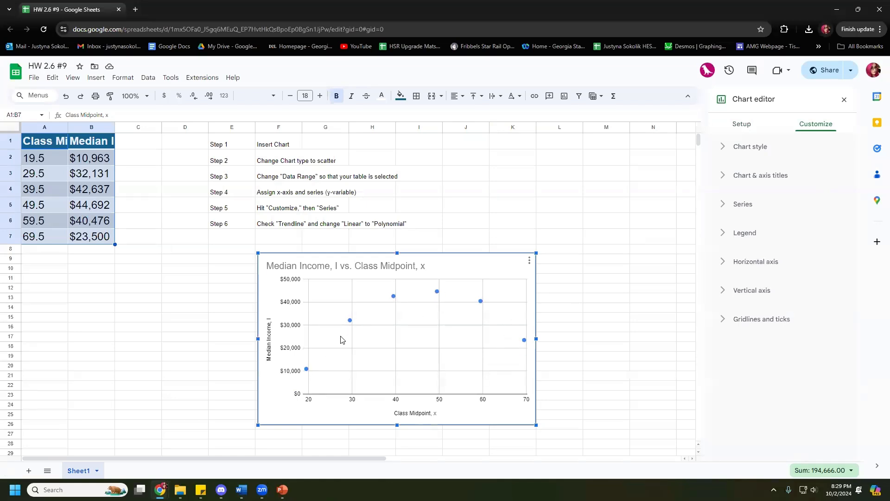
Step: Add a trendline to the Median Income series
left_click(725, 206)
scroll(746, 391, "down", 2)
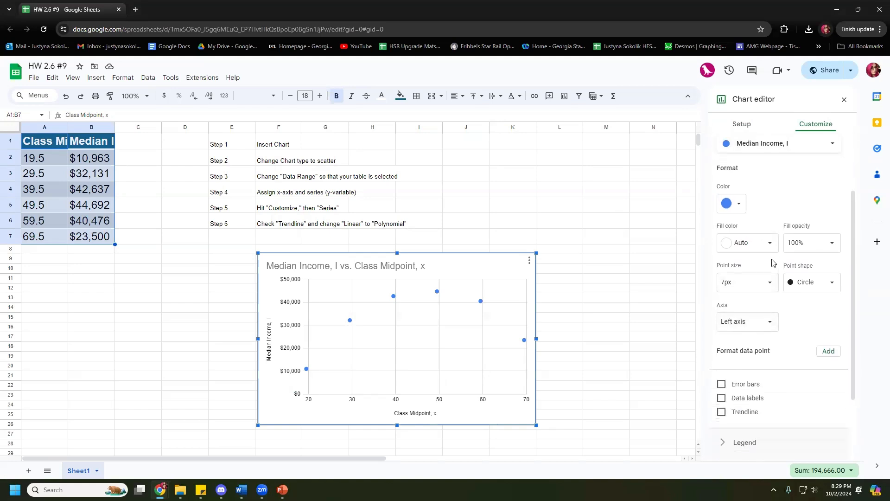
left_click(721, 406)
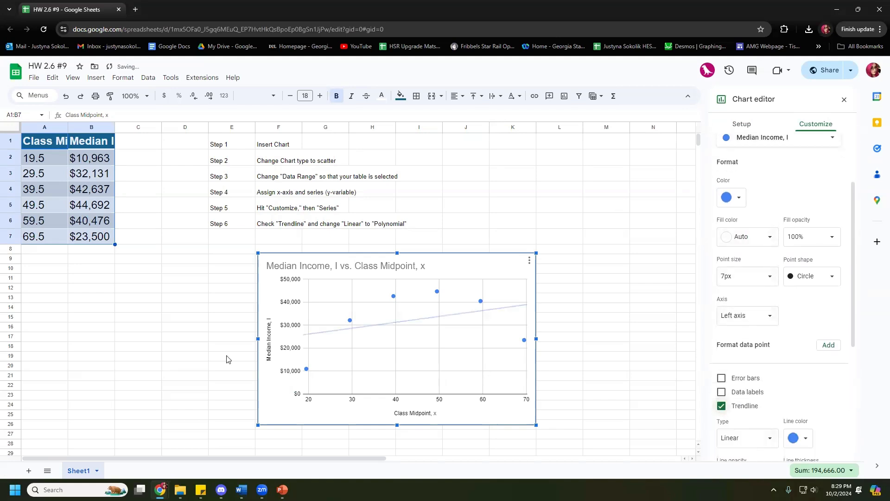
scroll(405, 267, "down", 1)
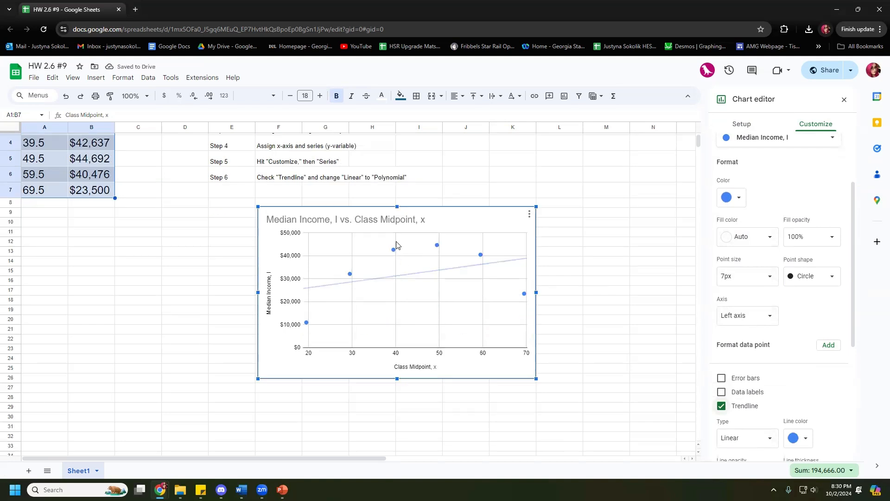
scroll(787, 371, "down", 2)
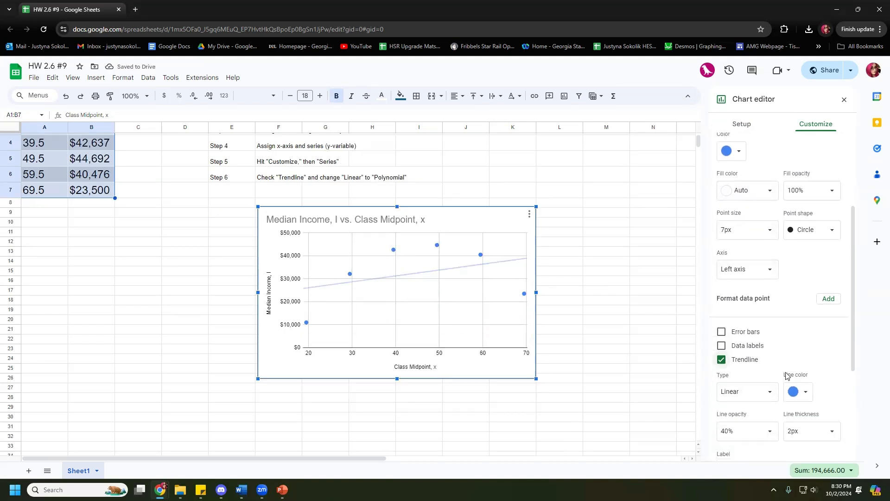
scroll(784, 303, "down", 1)
Step: Change the trendline type to Polynomial with degree 2
left_click(773, 299)
key("ctrl+z")
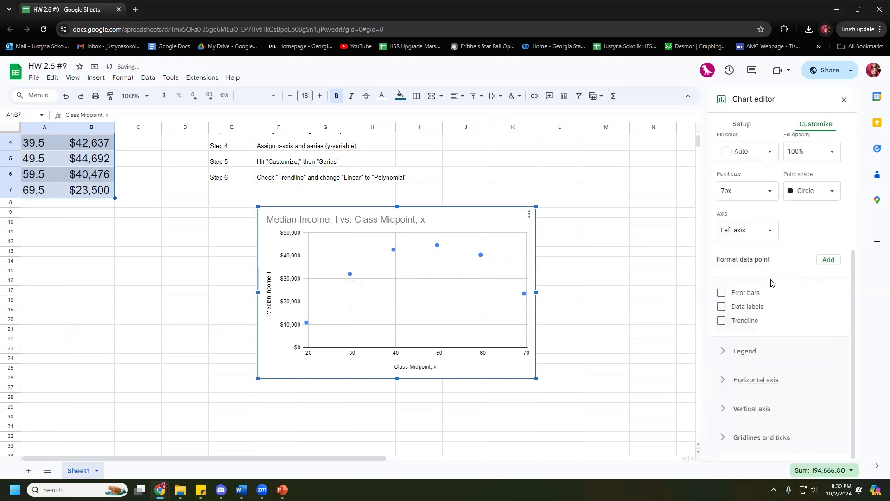
left_click(723, 321)
left_click(748, 301)
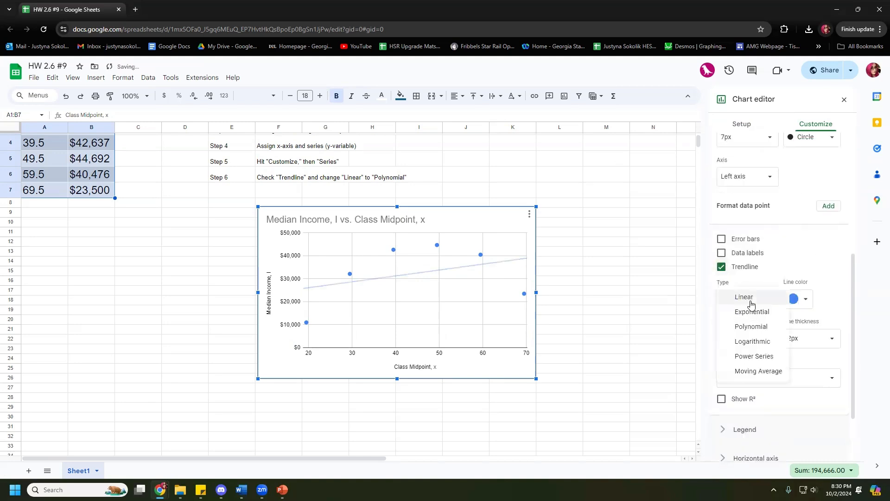
left_click(764, 329)
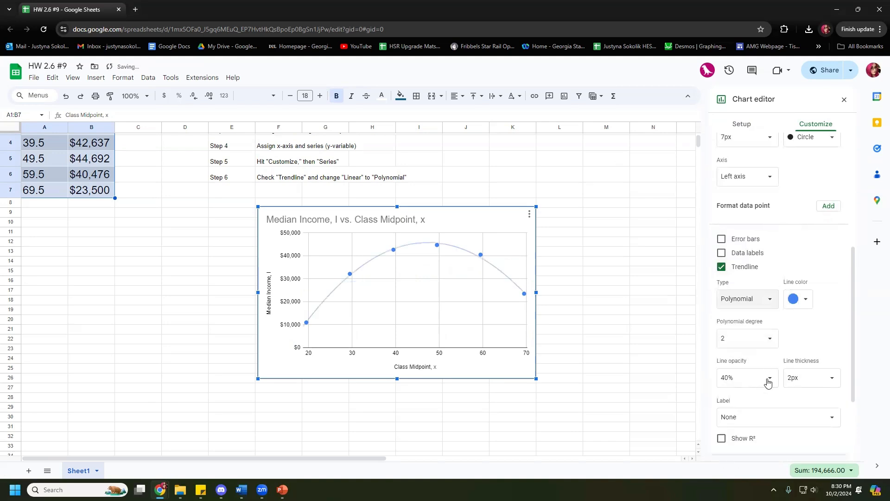
left_click(753, 338)
left_click(811, 342)
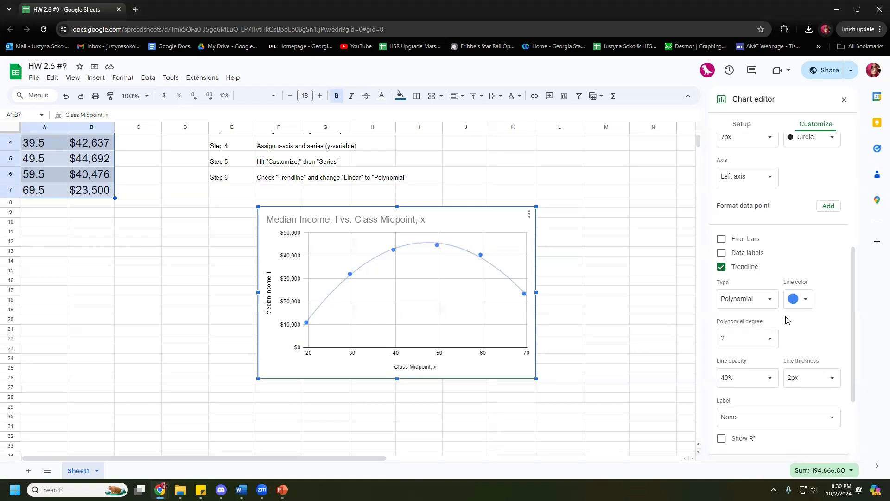
Step: Label the trendline with its equation -54279 + 4223x + -44.6x^2 and nudge the chart right
scroll(791, 318, "down", 2)
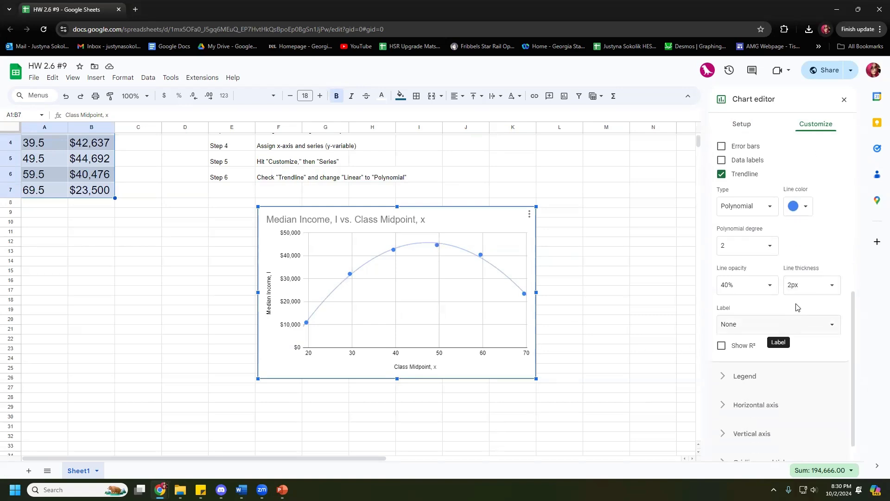
left_click(776, 324)
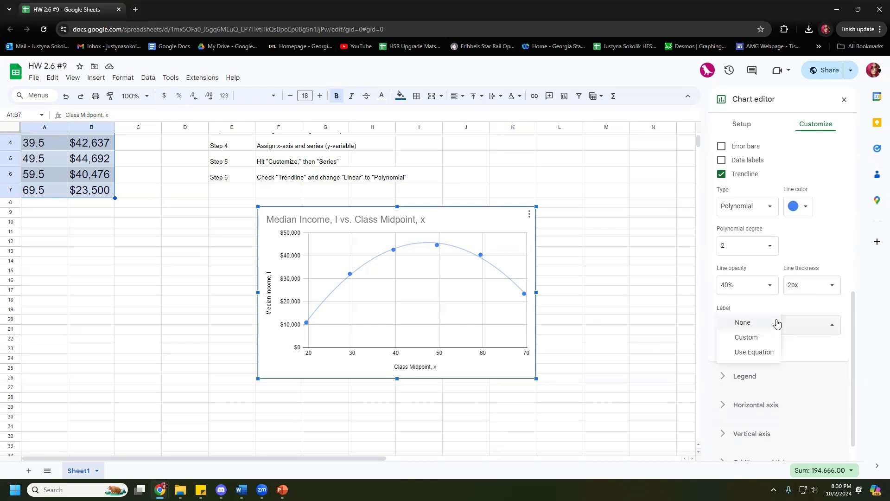
left_click(796, 300)
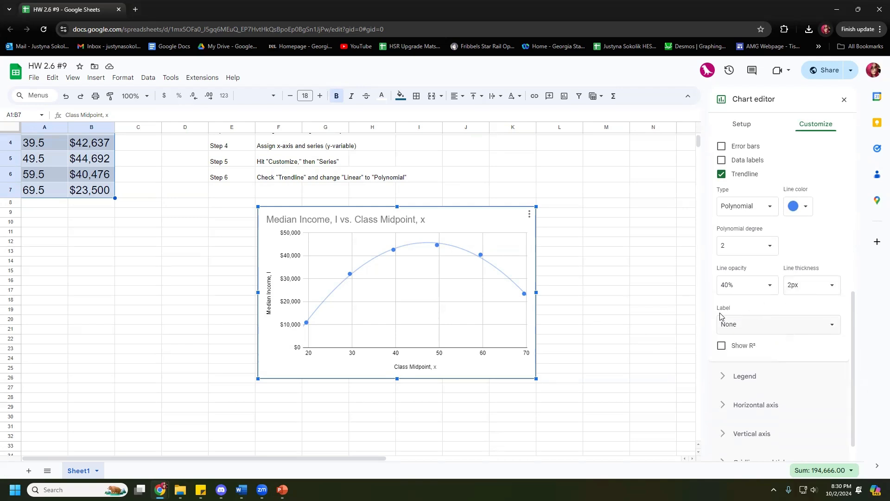
left_click(724, 328)
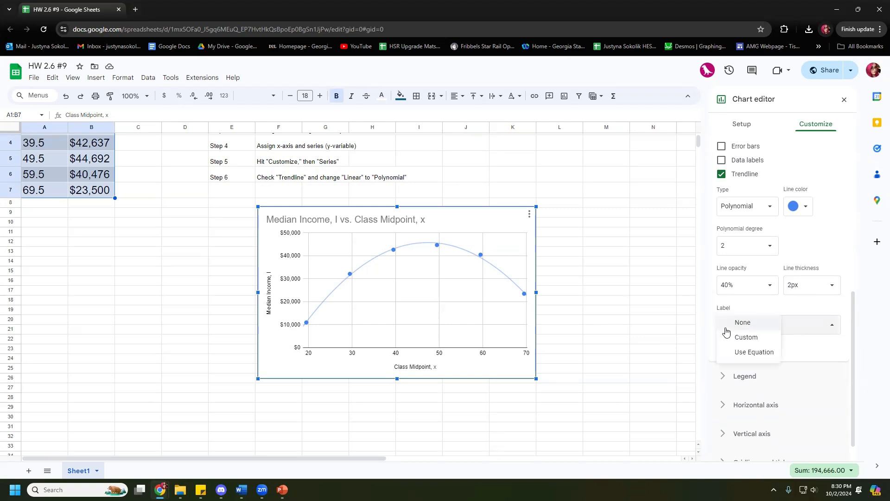
left_click(742, 352)
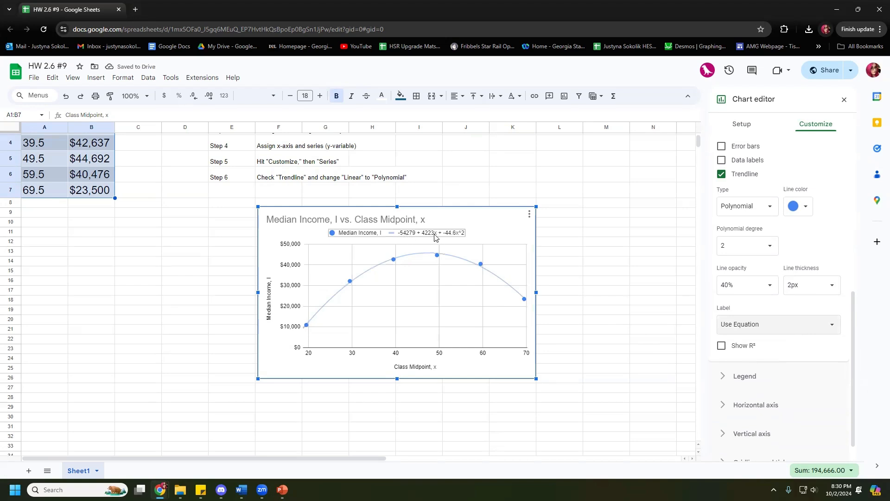
left_click_drag(402, 236, 422, 235)
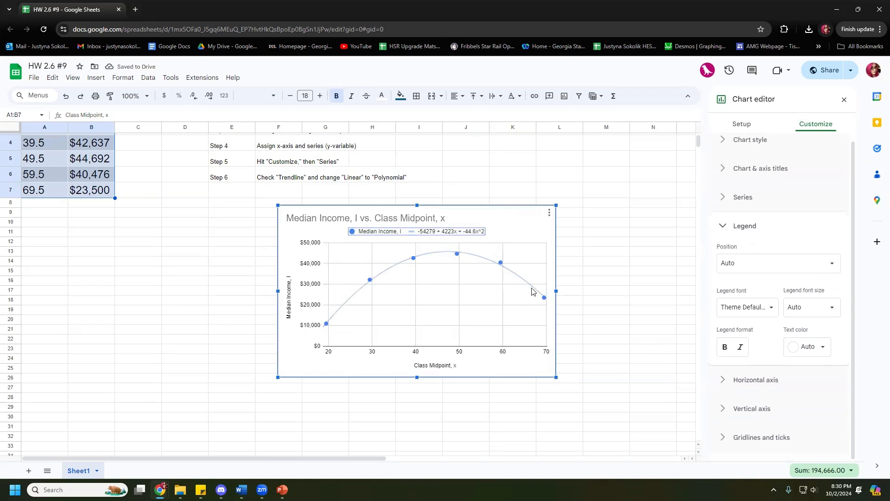
left_click(282, 490)
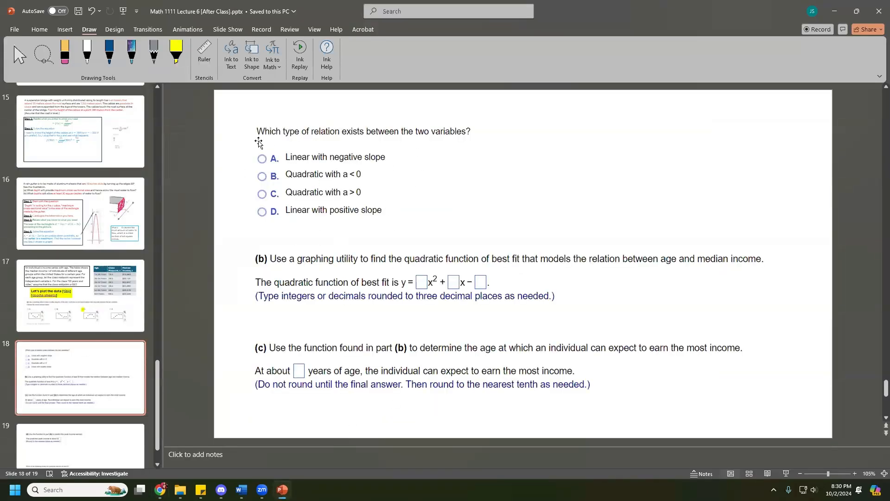
Step: Highlight answer B, Quadratic with a < 0, on slide 18 in yellow, then minimize PowerPoint
left_click(181, 56)
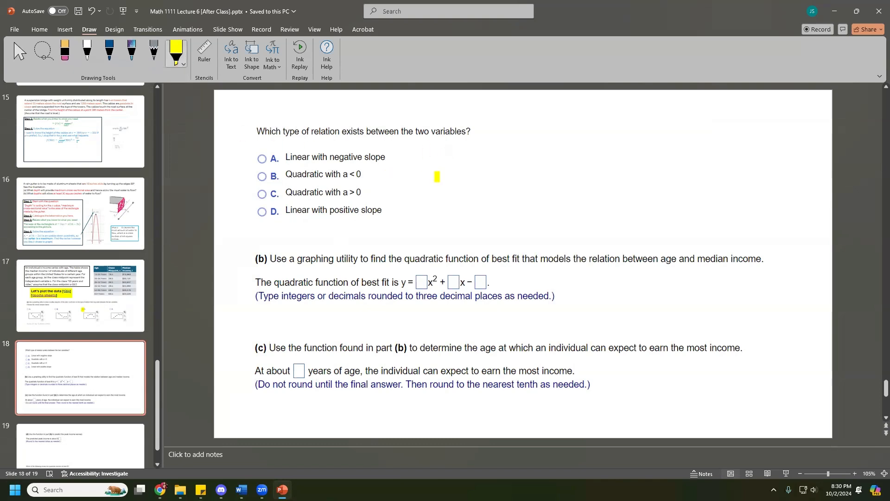
mouse_move(257, 176)
left_mouse_down()
mouse_move(268, 181)
mouse_move(259, 169)
left_mouse_up()
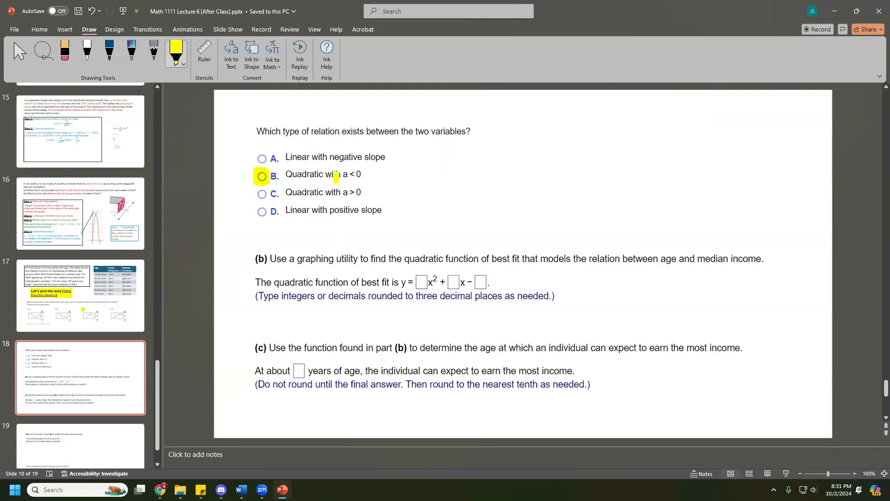
left_click(837, 18)
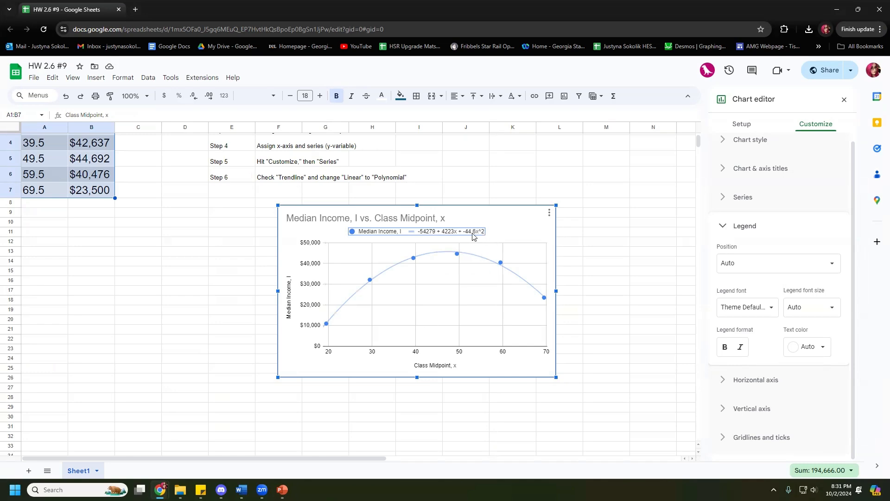
Step: Restore PowerPoint slide 18 over the spreadsheet
left_click(282, 489)
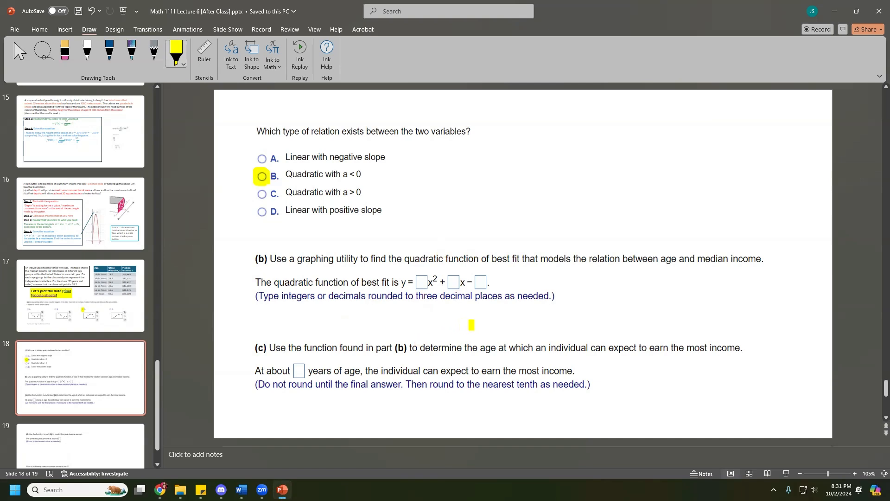
Step: Highlight part (c)'s age-of-highest-income question, undo a stray mark, and return to the Sheets chart
mouse_move(272, 349)
left_mouse_down()
mouse_move(738, 349)
mouse_move(696, 359)
left_mouse_up()
left_click_drag(714, 285, 714, 335)
key("ctrl+z")
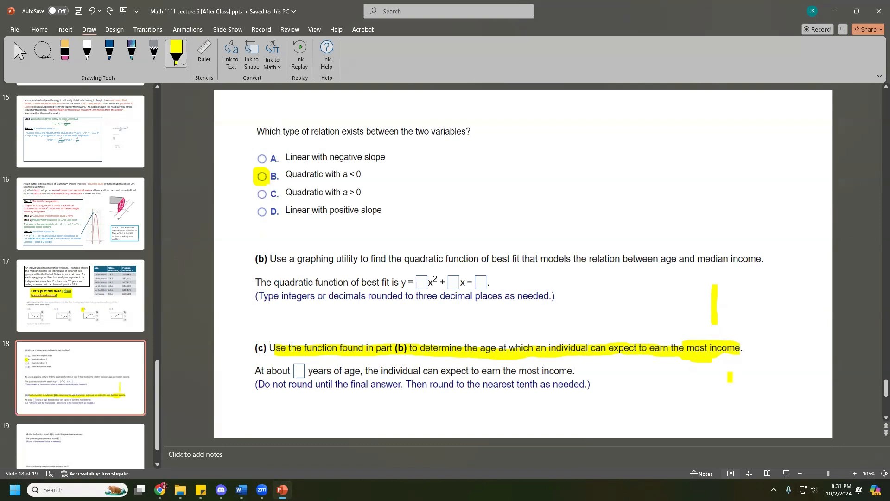
key("Escape")
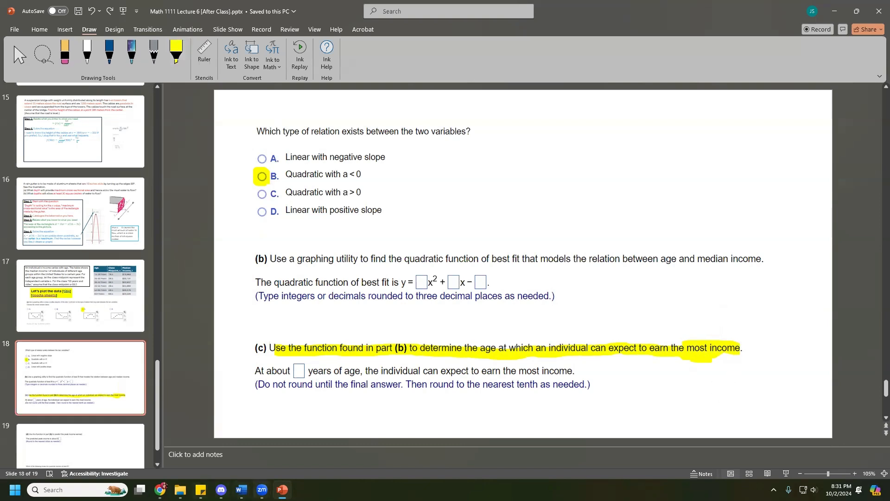
mouse_move(160, 489)
left_click(221, 428)
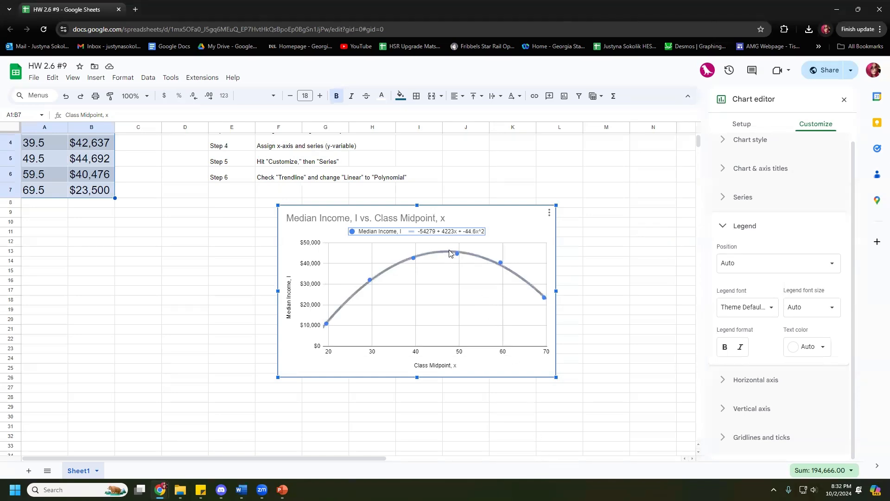
Step: Select the legend's trendline equation -54279 + 4223x + -44.6x^2 and nudge the chart slightly left
left_click(481, 232)
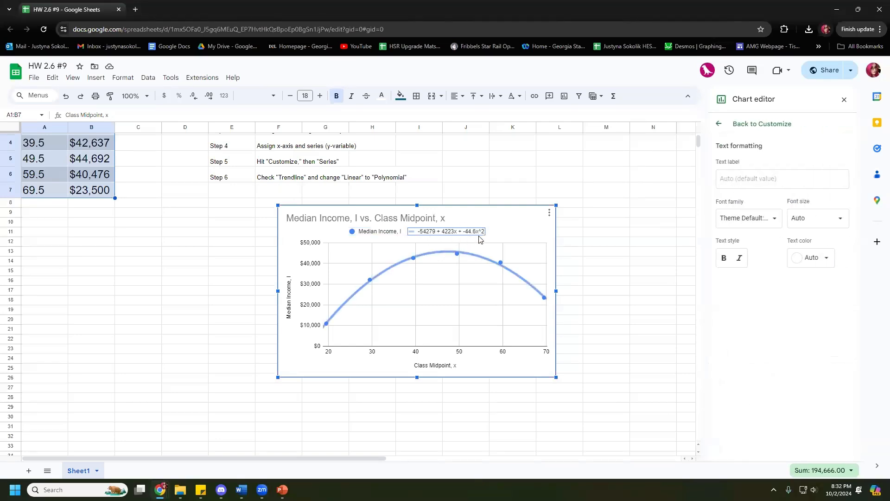
left_click_drag(500, 219, 490, 217)
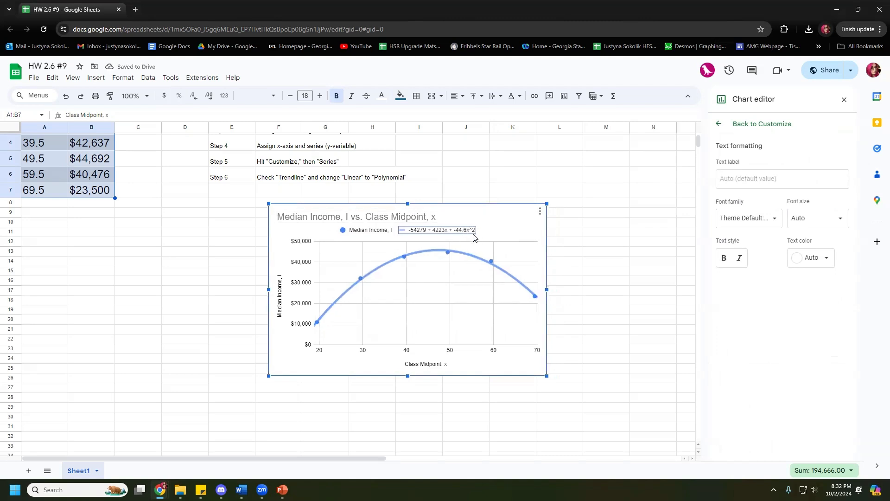
left_click_drag(480, 235, 478, 235)
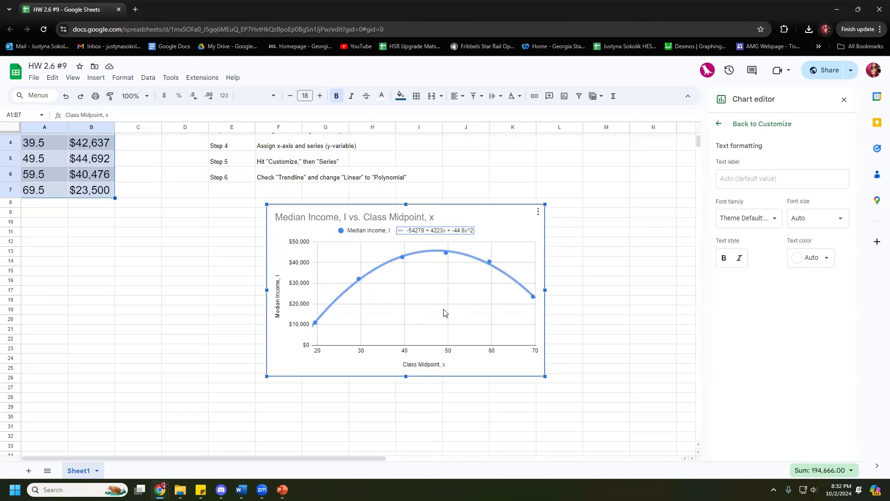
Step: Switch back to the PowerPoint lecture and go to slide 19
left_click(282, 490)
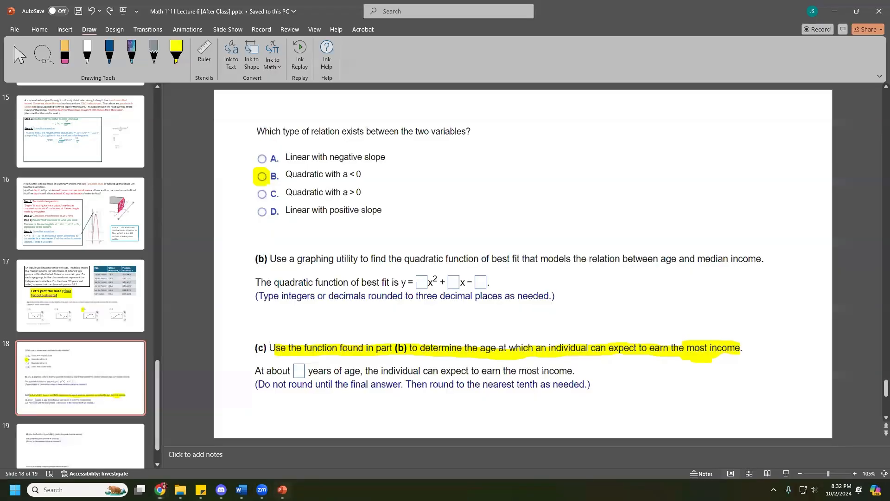
scroll(156, 410, "down", 2)
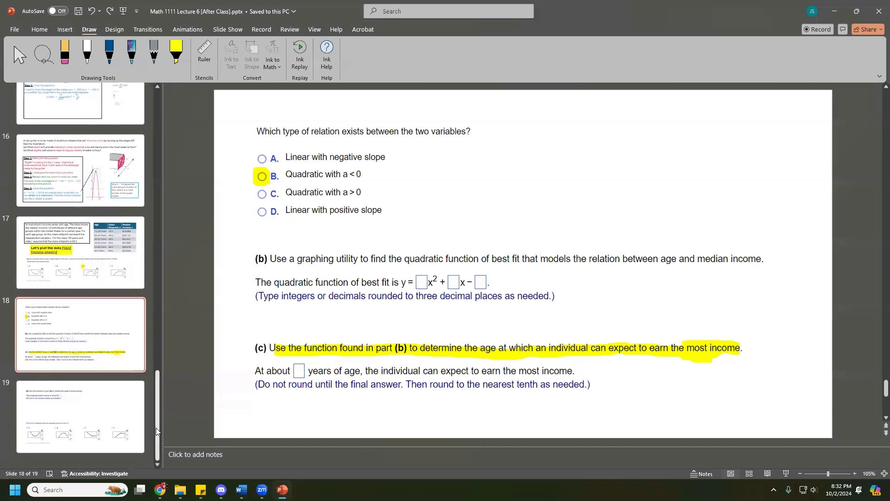
left_click(124, 407)
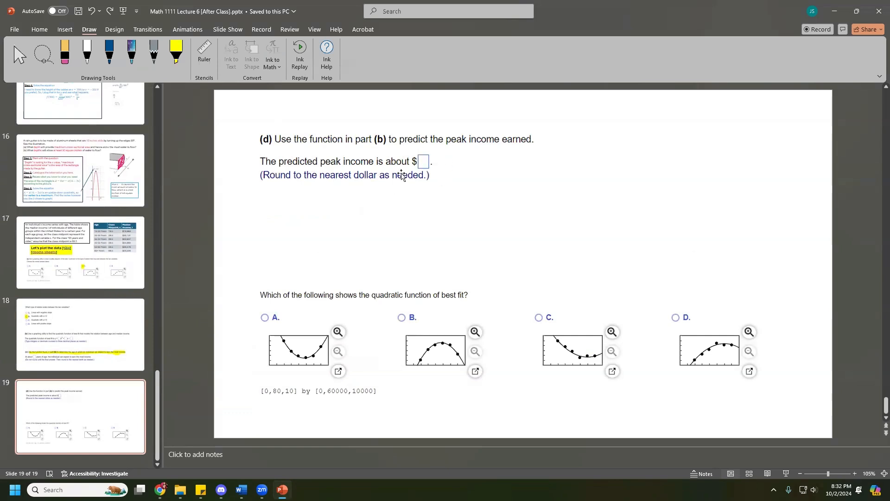
Step: Highlight the peak-income sentence in yellow, circle graph B as best fit, then return to slide 17
left_click(176, 51)
left_click_drag(261, 161, 410, 162)
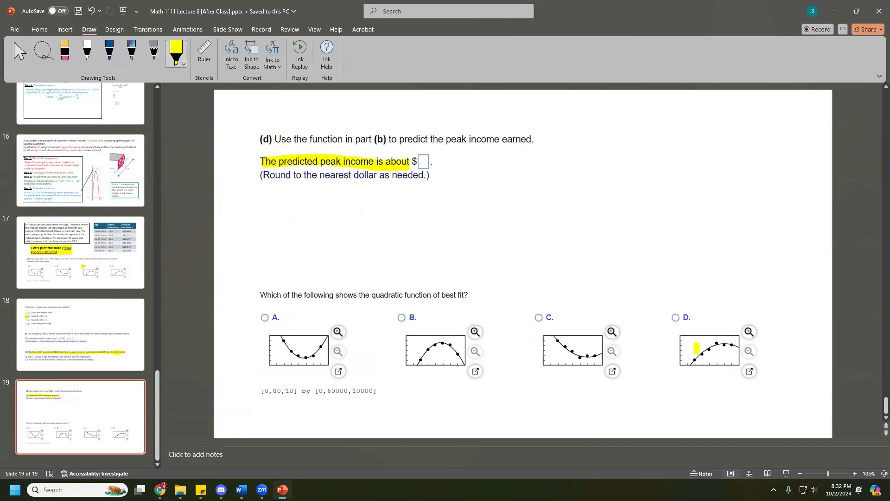
left_click_drag(402, 322, 404, 324)
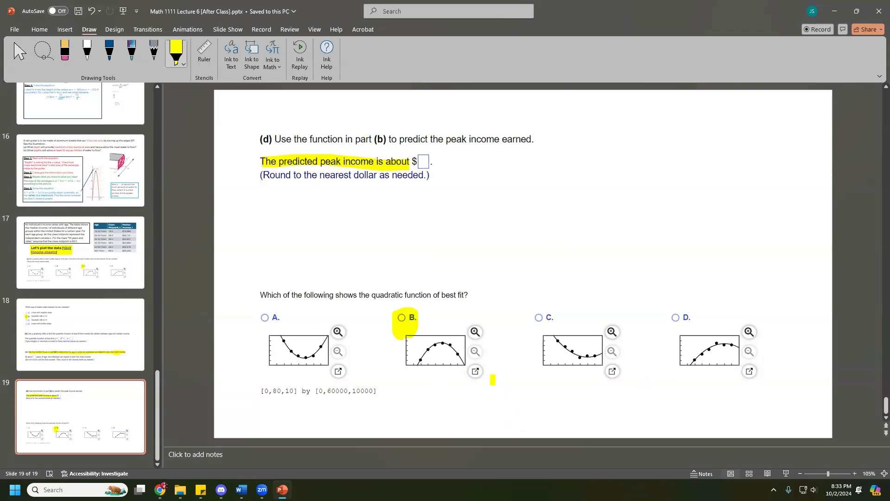
key("Escape")
left_click(109, 253)
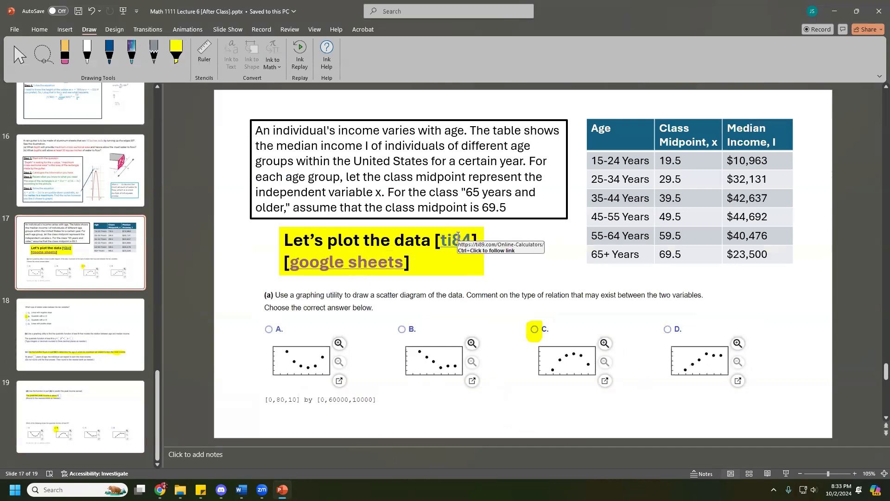
left_click(458, 239, "ctrl")
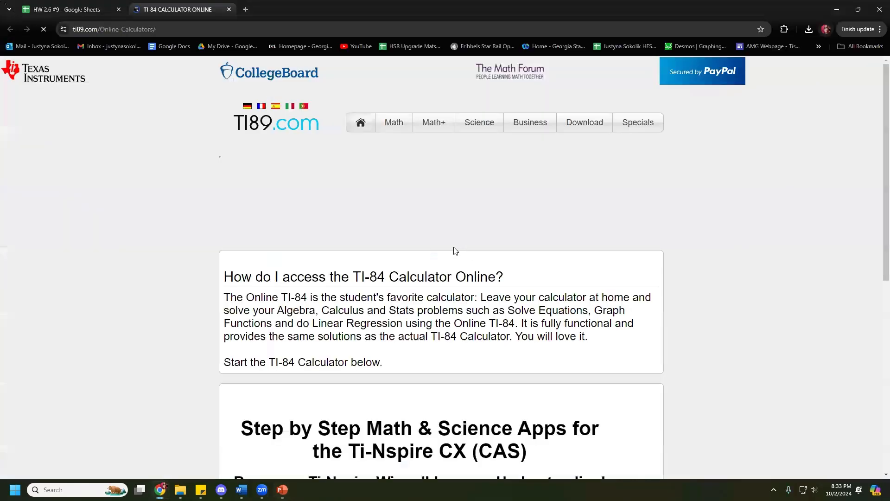
scroll(460, 241, "down", 10)
scroll(459, 223, "down", 5)
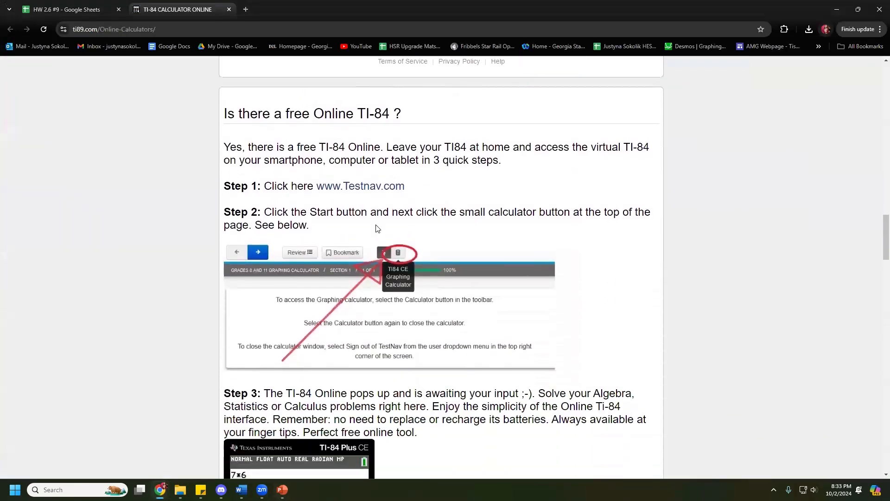
left_click(359, 339)
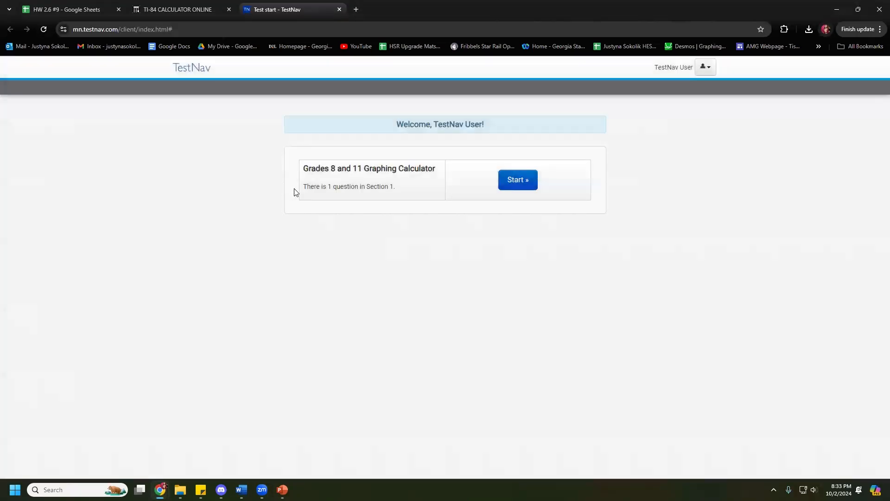
left_click(517, 185)
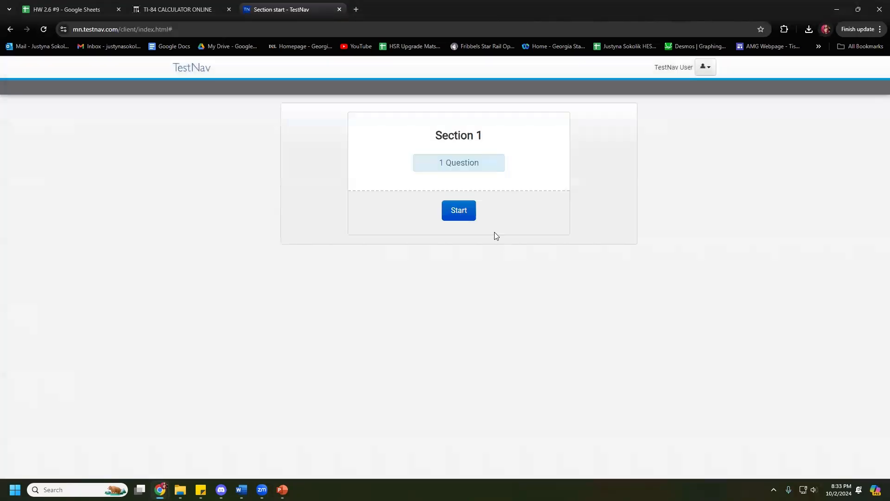
left_click(464, 212)
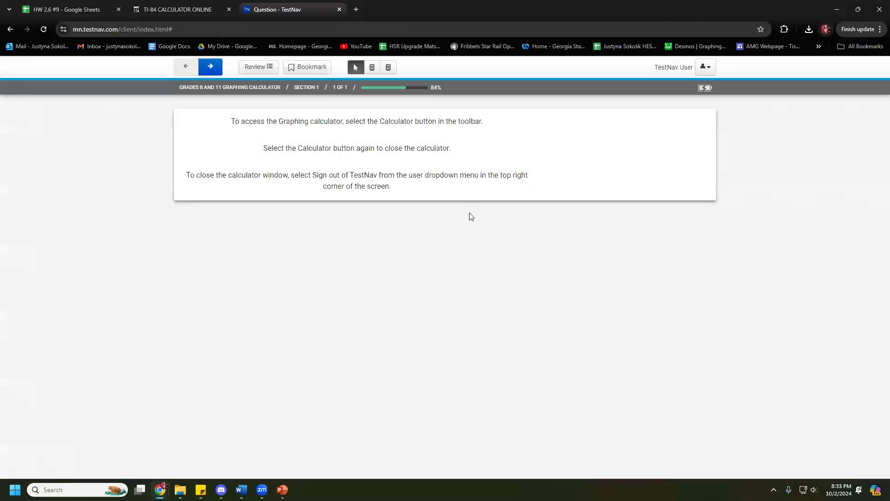
Step: Bring up the TI-84 Plus CE graphing calculator and shift its window slightly down-right
left_click(387, 68)
left_click(372, 68)
left_click_drag(440, 117, 441, 122)
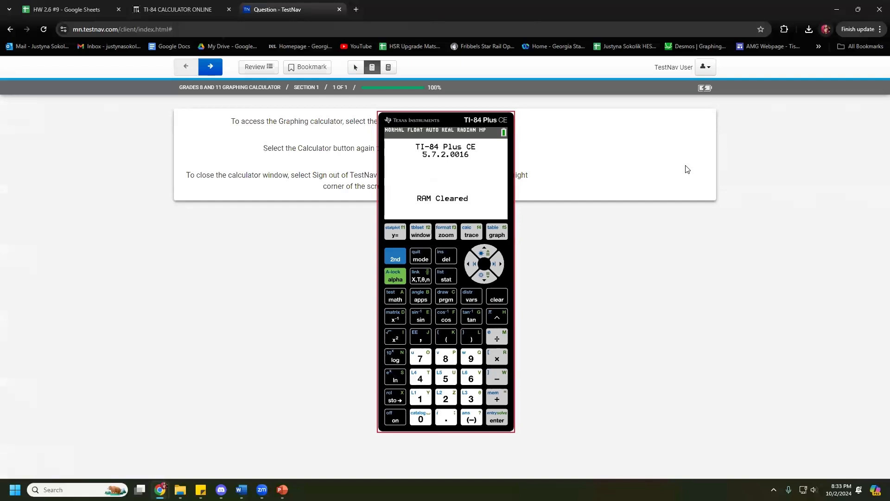
Step: Clear the home screen and turn Plot1 on in the STAT PLOT menu
left_click(500, 301)
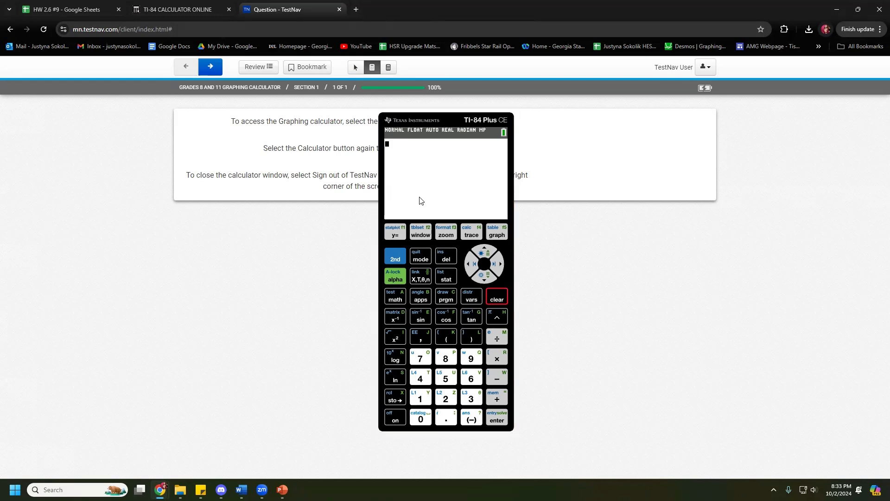
left_click(393, 234)
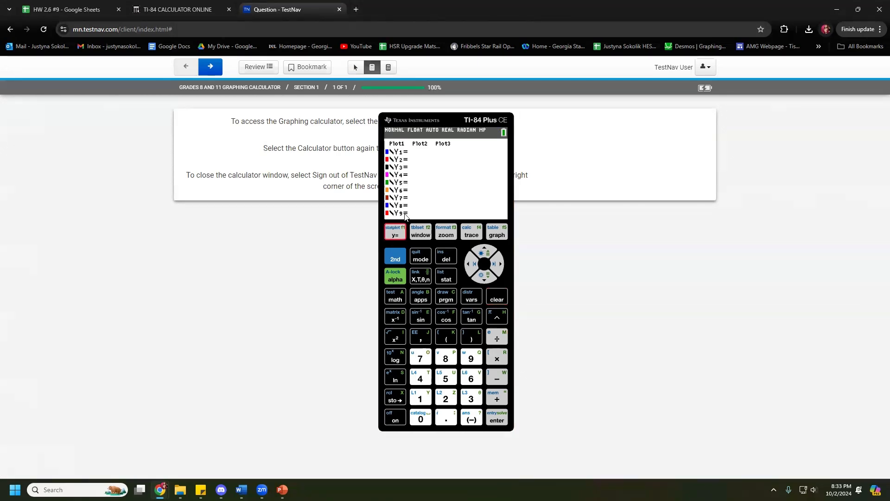
left_click(397, 144)
left_click(397, 259)
left_click(394, 234)
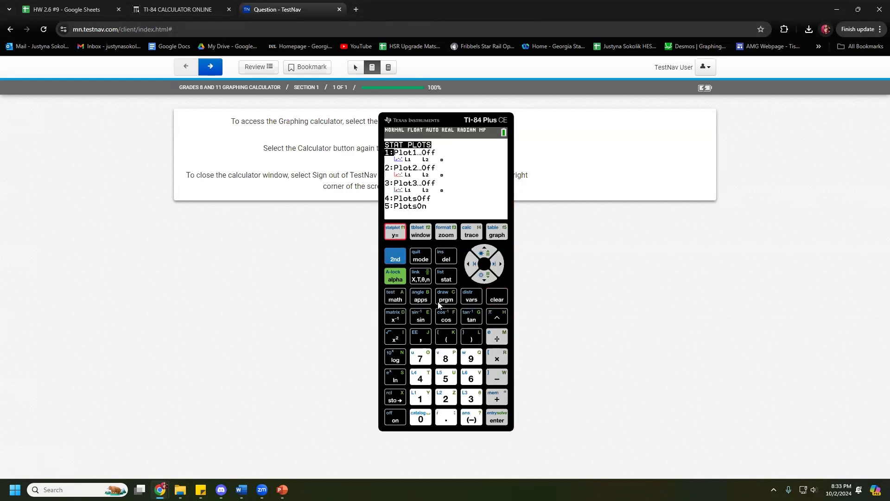
left_click(496, 418)
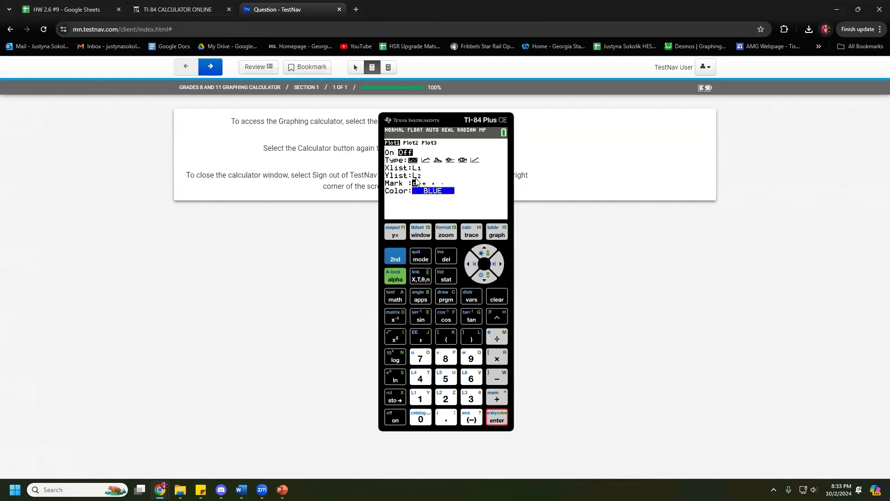
left_click(496, 415)
Step: Quit to the home screen, confirm the Y= list is empty, and open STAT Edit
left_click(396, 256)
left_click(416, 261)
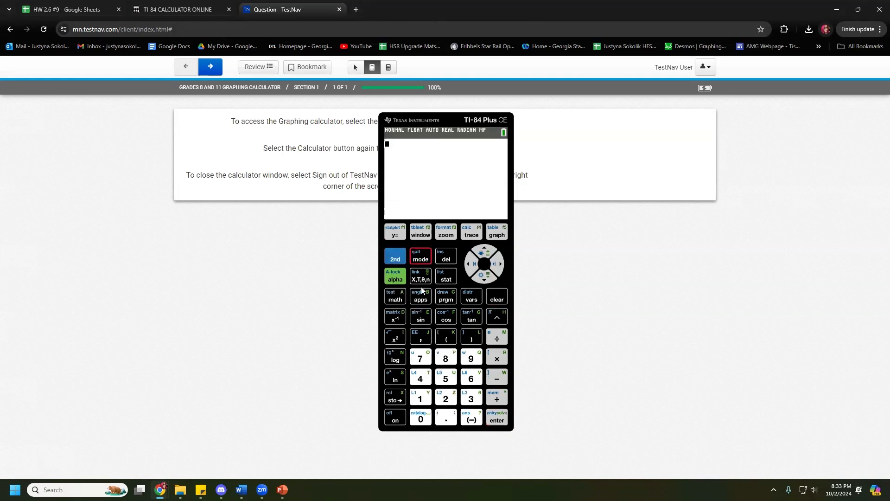
left_click(395, 233)
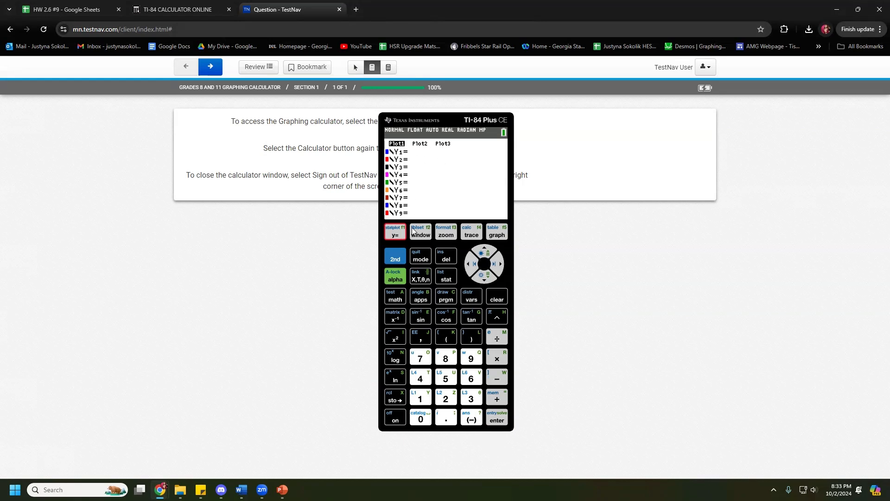
left_click(445, 275)
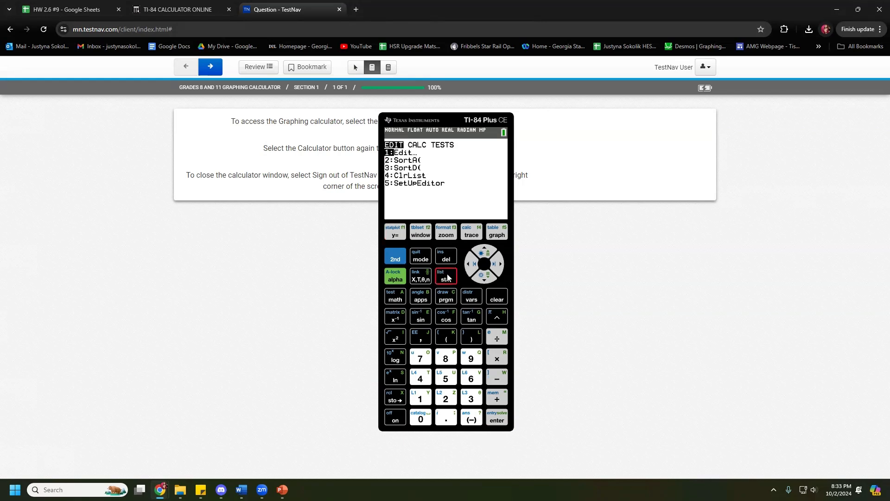
left_click(495, 420)
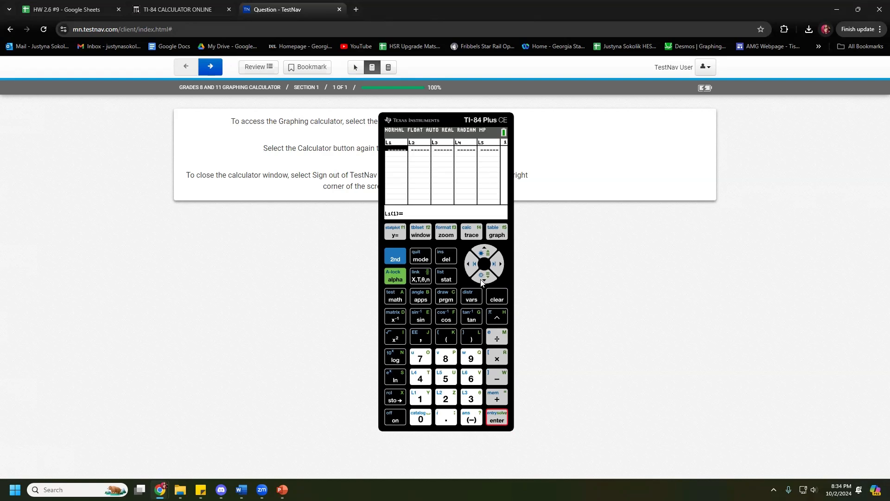
Step: Enter the midpoints 19.5, 29.5 and 39.5 into L1
left_click(428, 400)
left_click(471, 357)
left_click(446, 417)
left_click(445, 377)
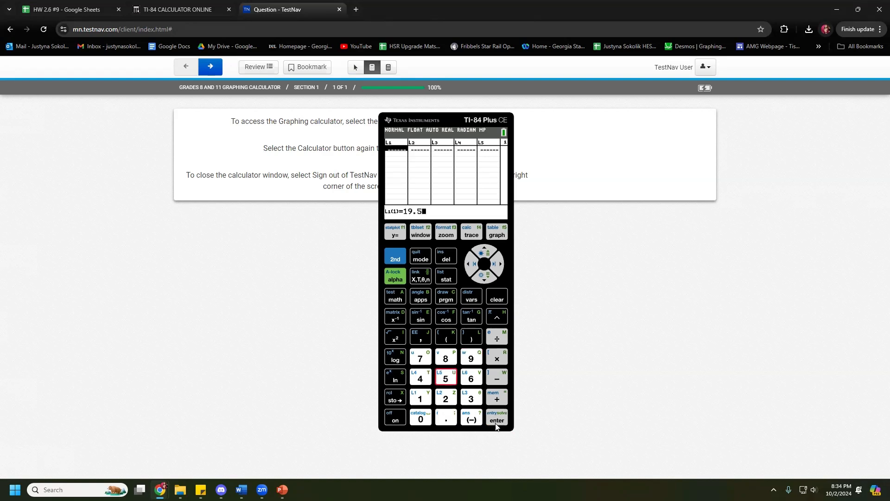
left_click(494, 421)
left_click(452, 400)
left_click(470, 358)
left_click(446, 418)
left_click(445, 378)
left_click(496, 418)
left_click(472, 397)
left_click(471, 358)
left_click(446, 417)
left_click(446, 378)
left_click(496, 419)
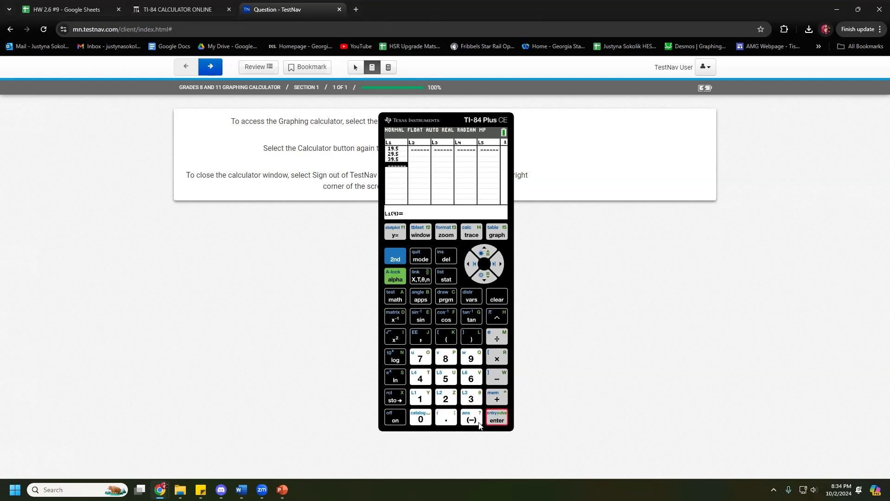
Step: Enter the remaining midpoints 49.5, 59.5 and 69.5 into L1
left_click(412, 379)
left_click(471, 357)
left_click(446, 417)
left_click(446, 378)
left_click(496, 419)
left_click(445, 377)
left_click(471, 358)
left_click(446, 417)
left_click(446, 377)
left_click(496, 418)
left_click(471, 378)
left_click(471, 358)
left_click(446, 418)
left_click(445, 378)
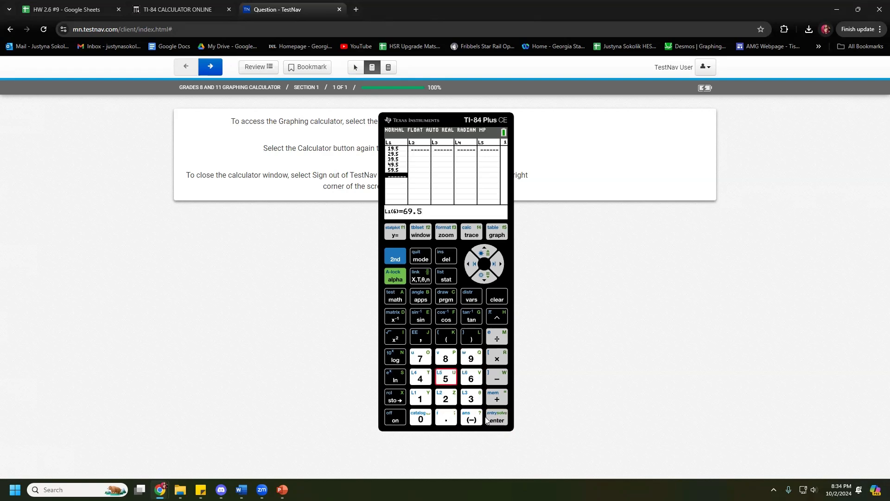
left_click(495, 418)
Step: Check the income table on the slide and pull the spreadsheet into its own window
key("alt+Tab")
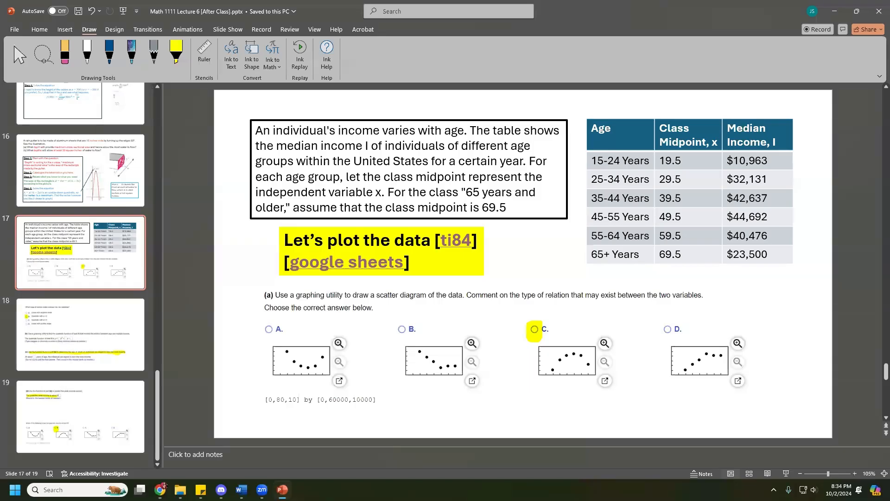
key("alt+Tab")
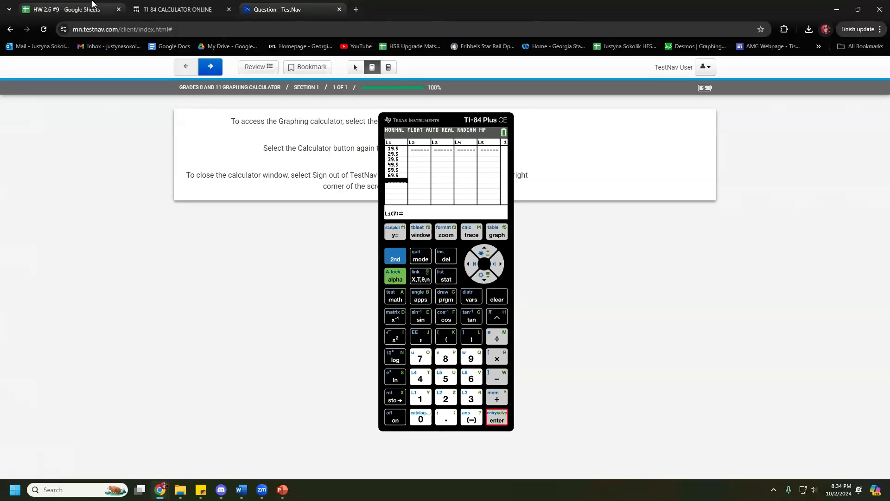
left_click(96, 5)
left_click_drag(57, 144, 0, 185)
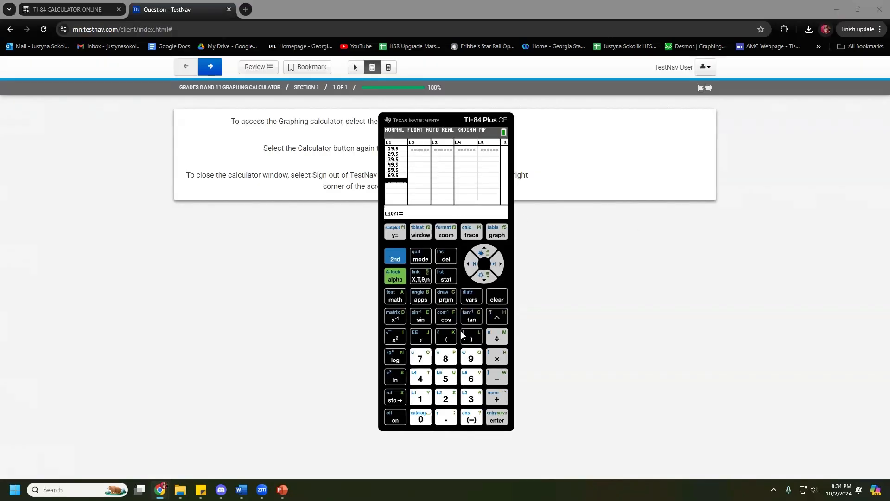
left_click(498, 257)
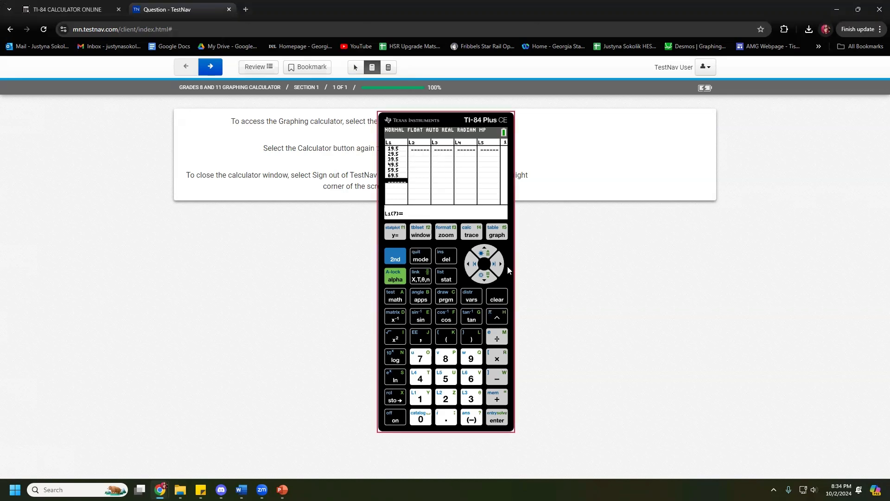
Step: Enter the median incomes into L2, from 10963 through 23500
left_click(501, 265)
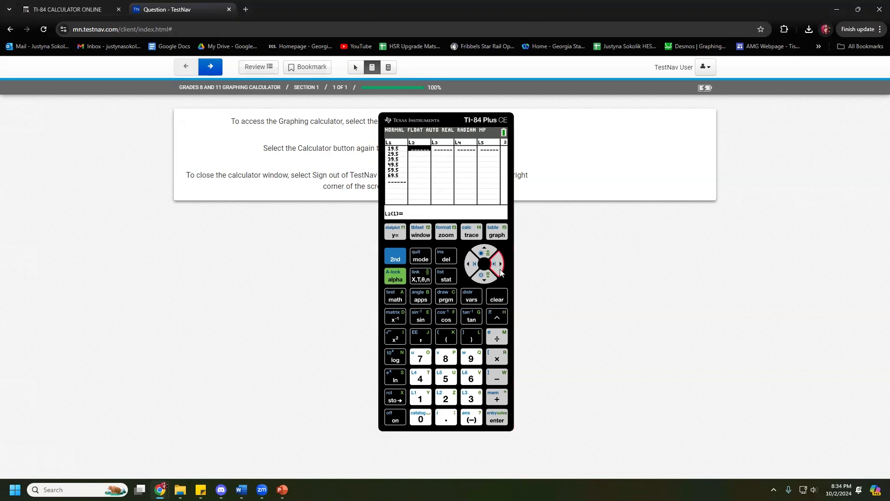
left_click(419, 397)
left_click(420, 418)
left_click(471, 358)
left_click(471, 377)
left_click(471, 398)
left_click(496, 419)
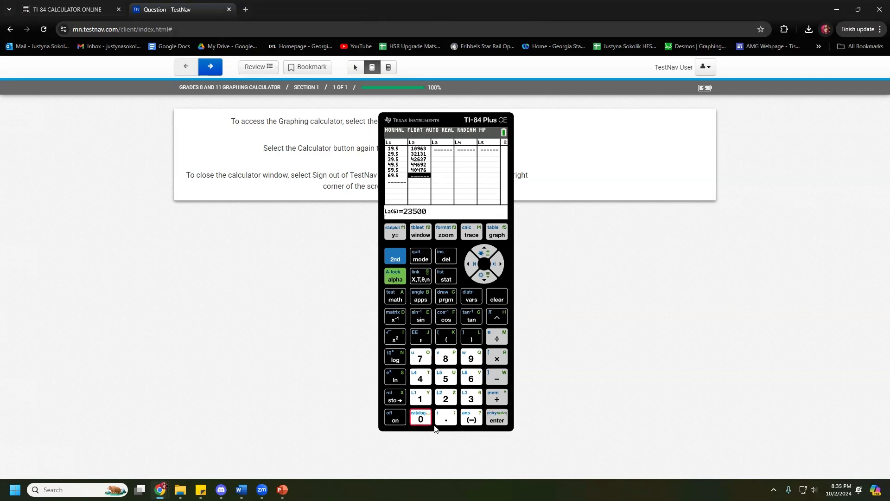
left_click(503, 423)
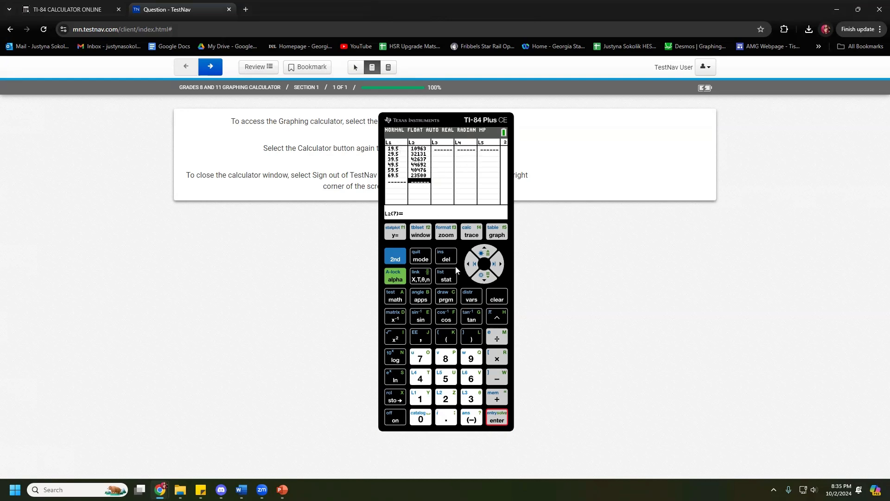
Step: Browse the STAT CALC list toward QuadReg, then quit back to the home screen
left_click(447, 279)
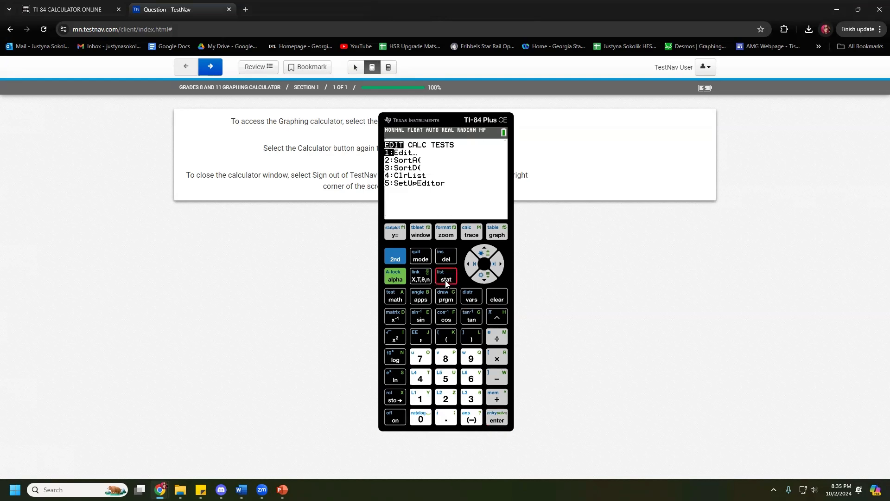
left_click(498, 264)
left_click(474, 263)
left_click(497, 263)
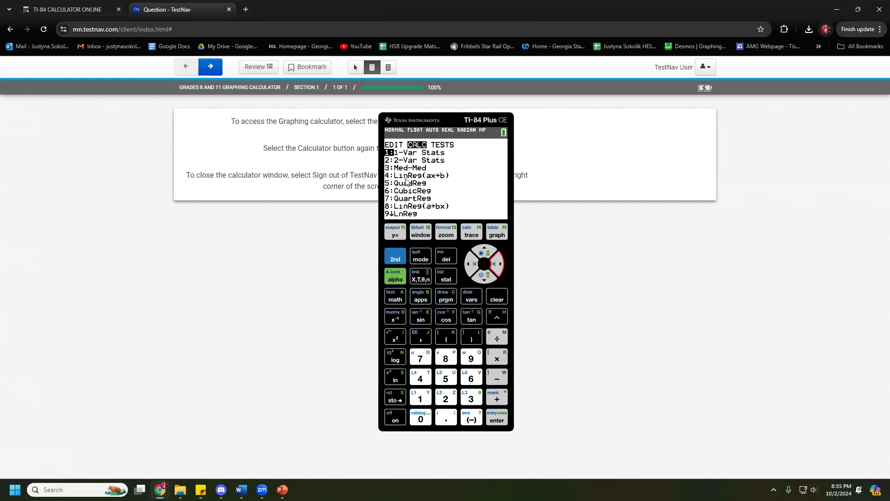
left_click(484, 275)
left_click(484, 277)
left_click(485, 276)
left_click(486, 276)
left_click(400, 256)
left_click(420, 256)
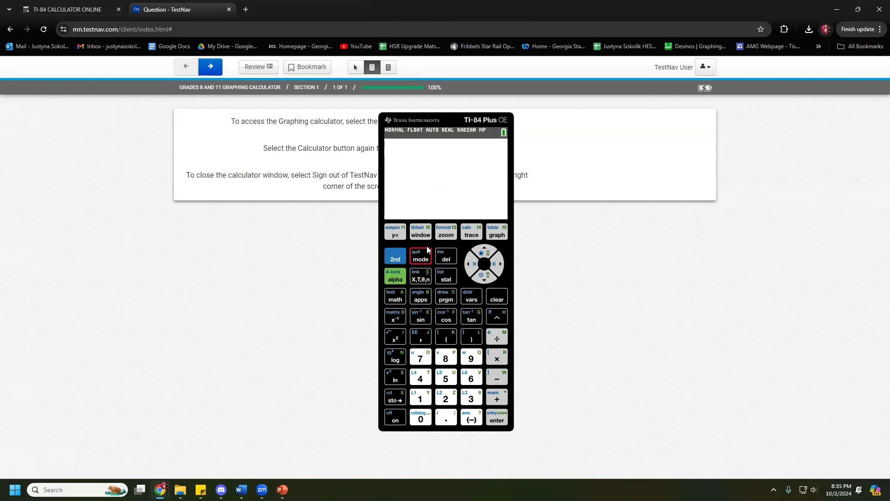
Step: Use ZOOM 9:ZoomStat to plot the six data points as a scatter
left_click(447, 232)
left_click(490, 277)
left_click(489, 277)
left_click(489, 278)
left_click(487, 279)
left_click(487, 278)
left_click(487, 279)
left_click(486, 280)
left_click(485, 281)
left_click(495, 417)
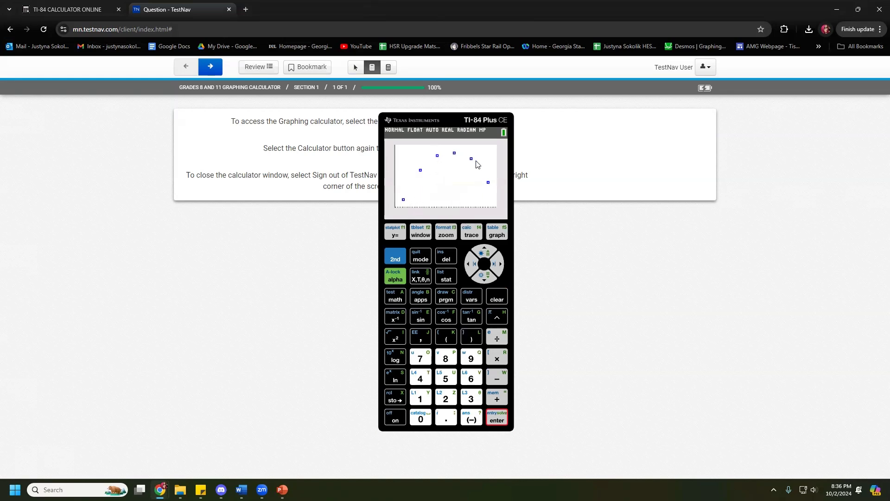
Step: Open STAT CALC and move down to 5:QuadReg
left_click(446, 277)
left_click(500, 264)
left_click(485, 277)
left_click(485, 278)
left_click(485, 277)
left_click(484, 277)
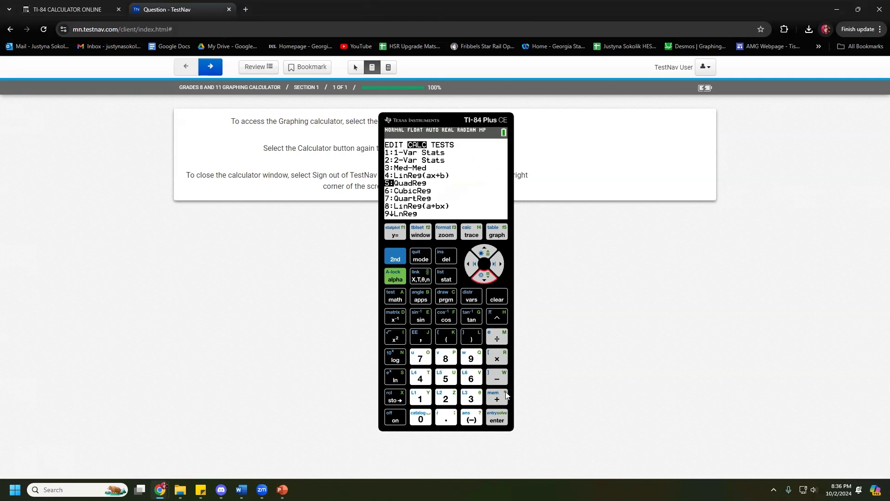
Step: Run QuadReg on L1 and L2 (a=-44.57285714, b=4223.484286, c=-54279.40036) and move the calculator left
left_click(497, 419)
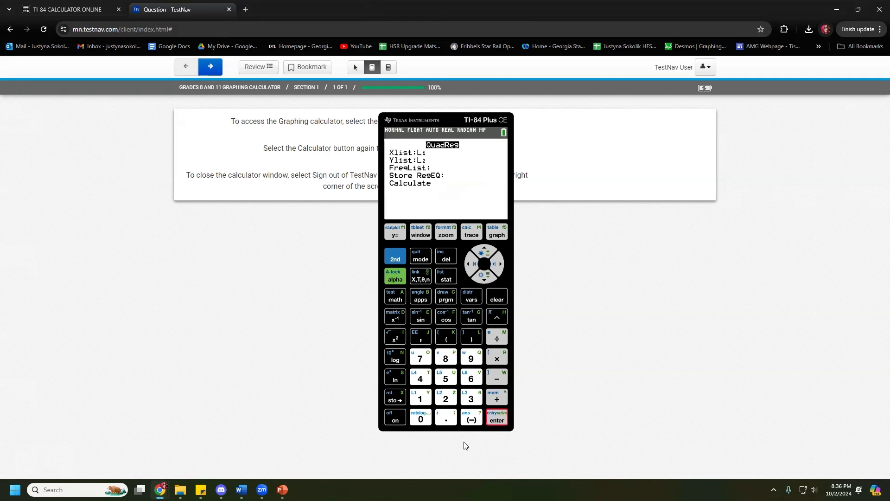
left_click(487, 281)
left_click(481, 278)
left_click(482, 278)
left_click(484, 278)
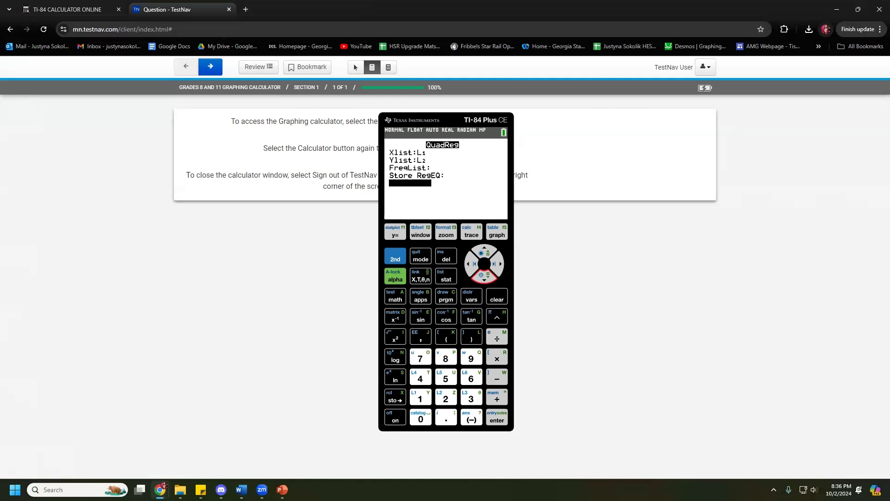
left_click(500, 418)
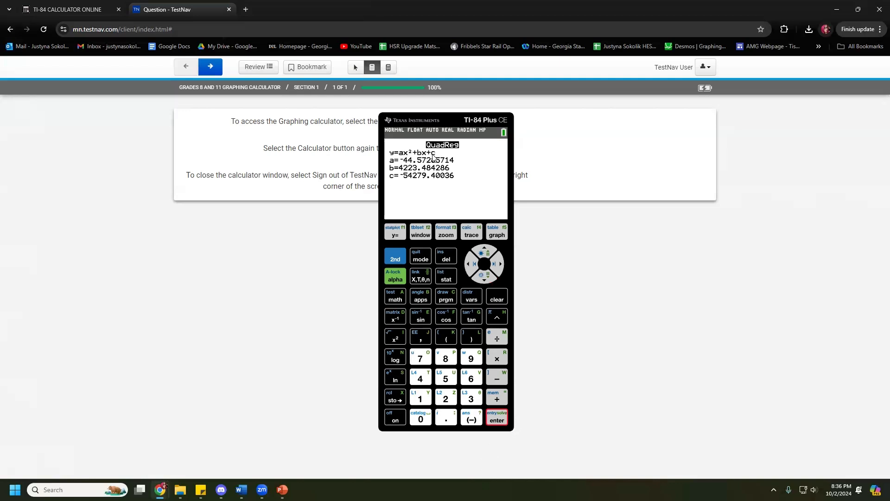
left_click_drag(438, 122, 262, 109)
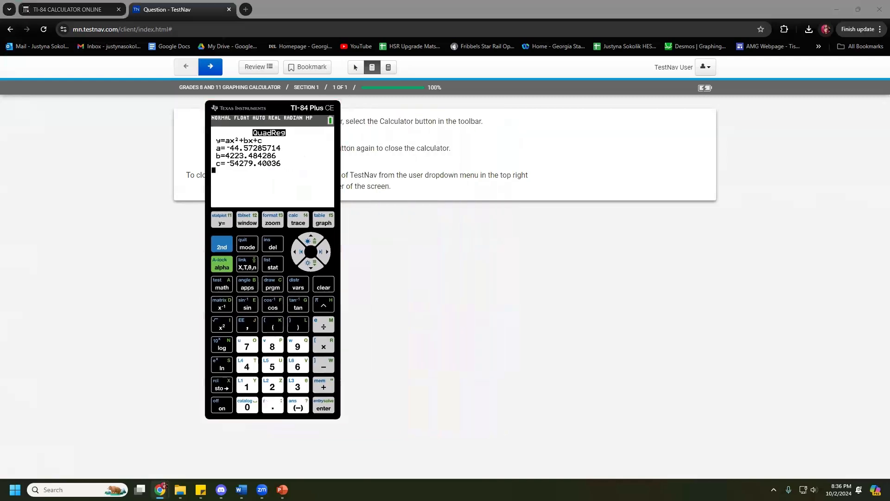
scroll(621, 256, "down", 5)
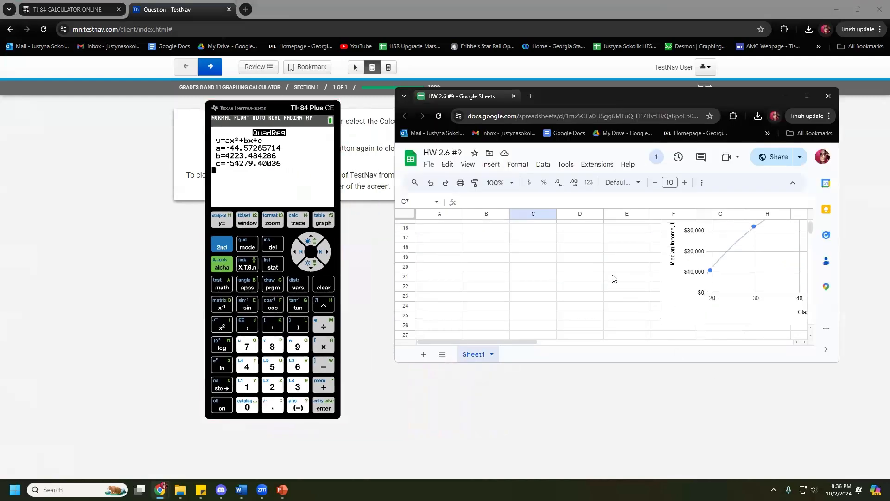
left_click_drag(521, 338, 598, 339)
scroll(562, 283, "up", 3)
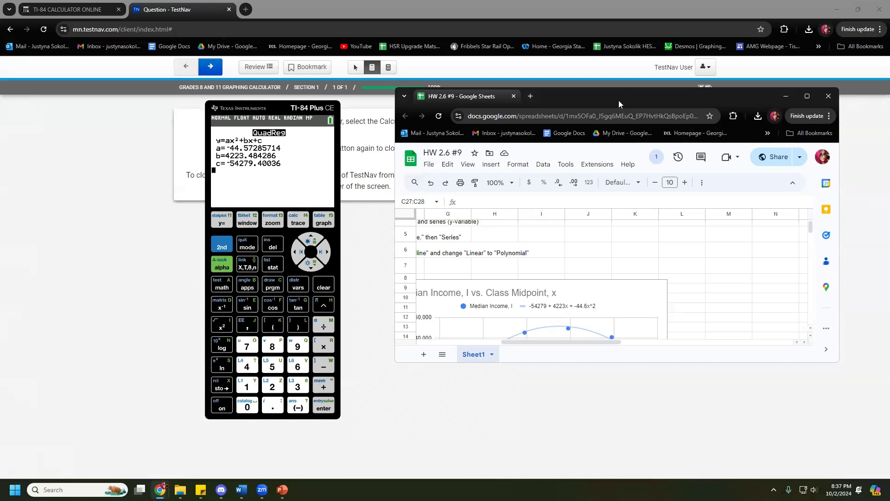
left_click_drag(618, 100, 570, 75)
left_click_drag(572, 338, 558, 433)
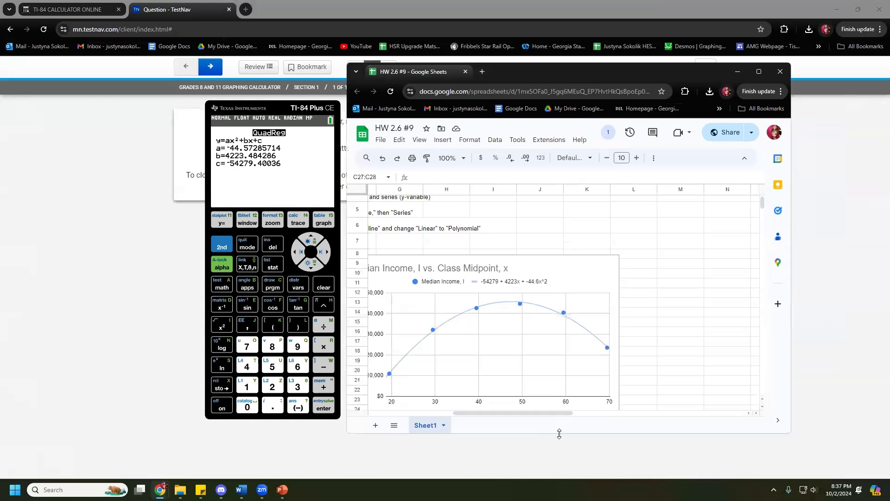
left_click_drag(594, 75, 612, 51)
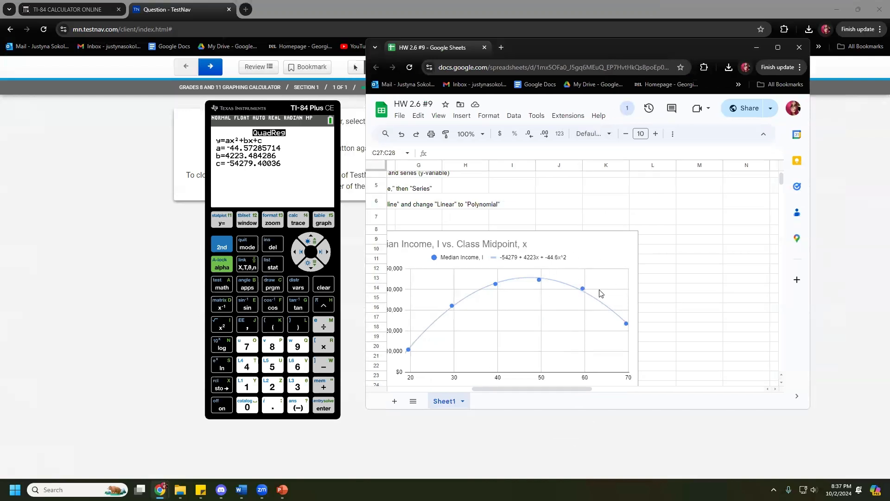
left_click(326, 112)
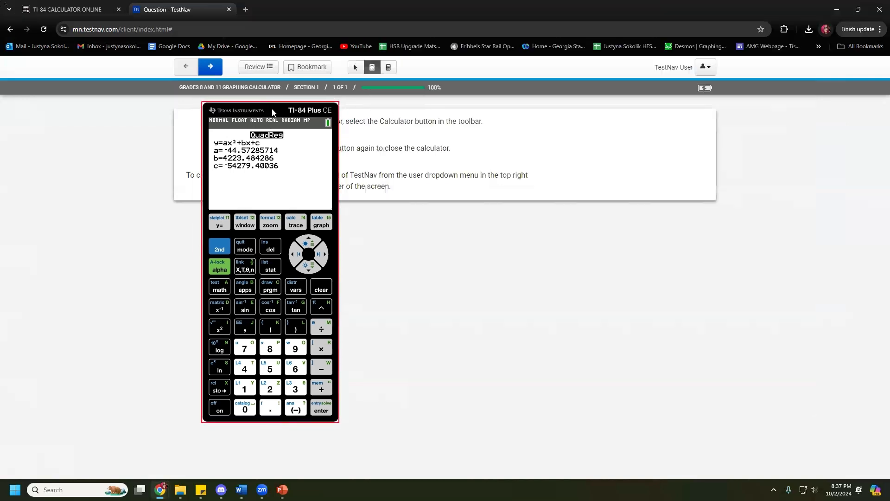